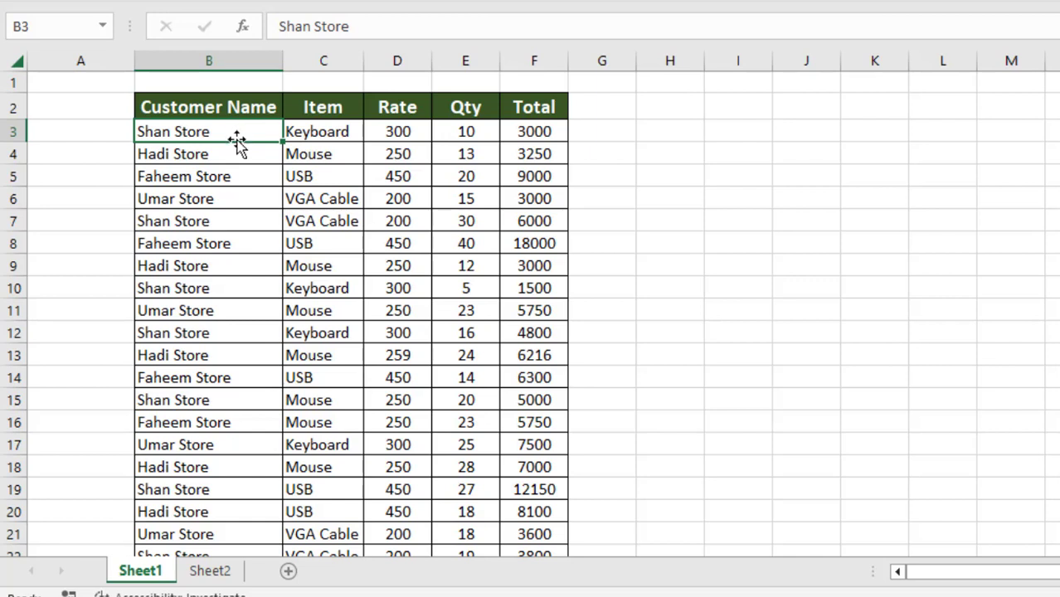
Search the customer records on Sheet2 for "u" using the search cell D2.
click(209, 571)
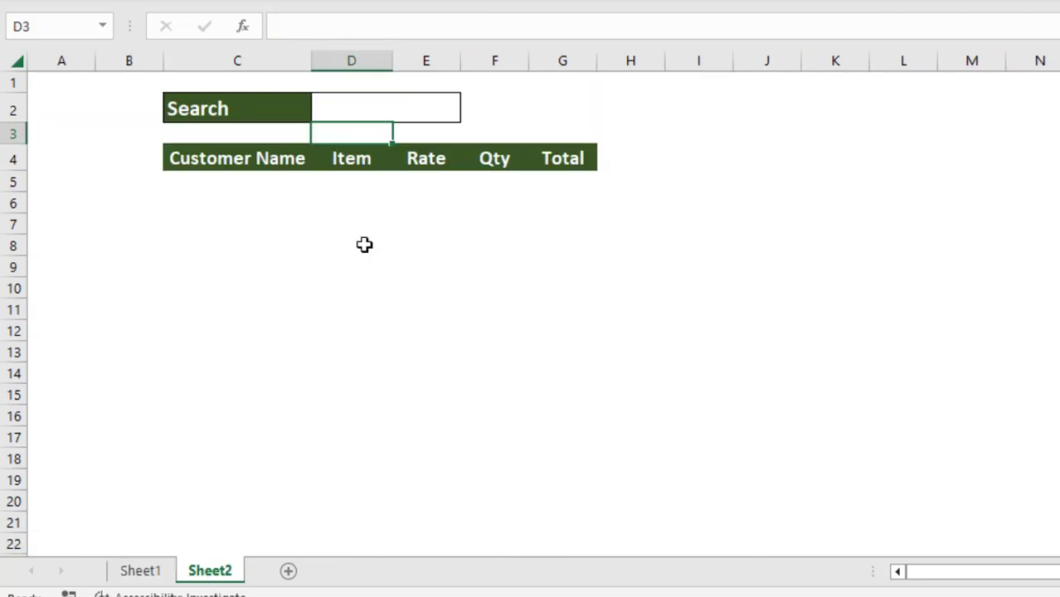
click(383, 111)
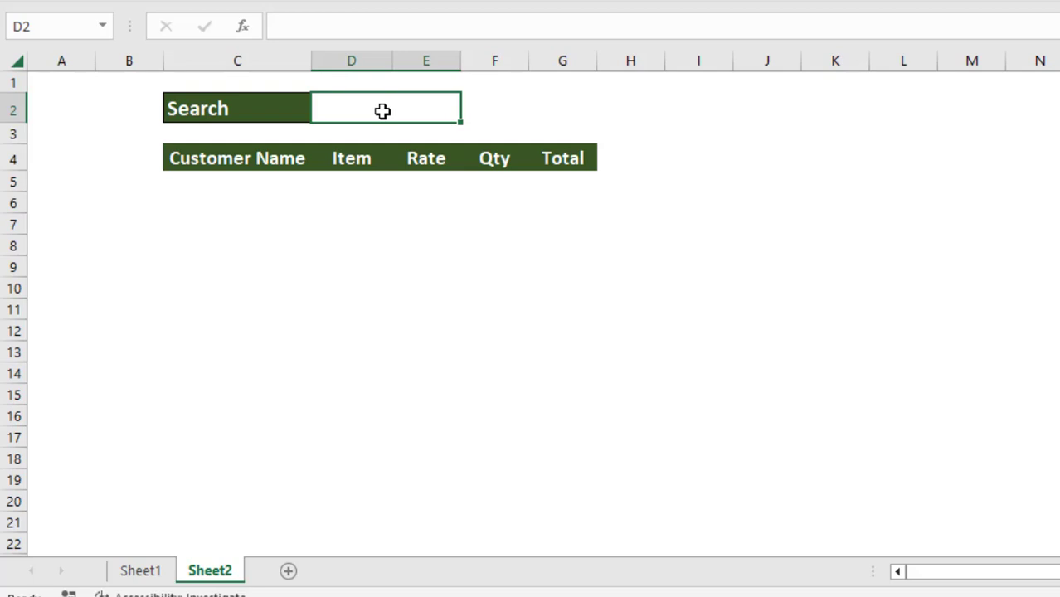
text(u)
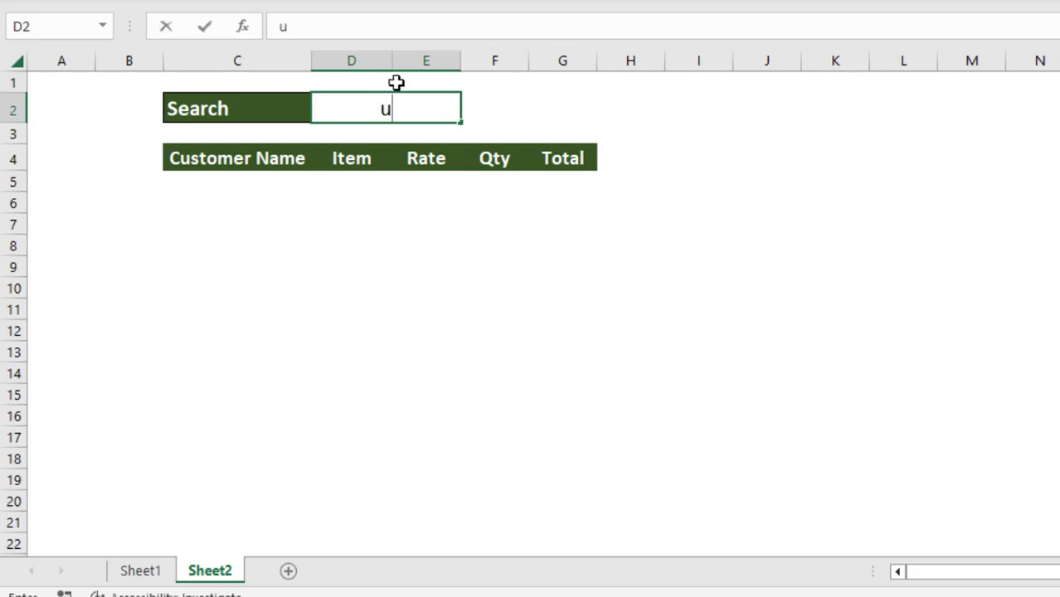
key(Return)
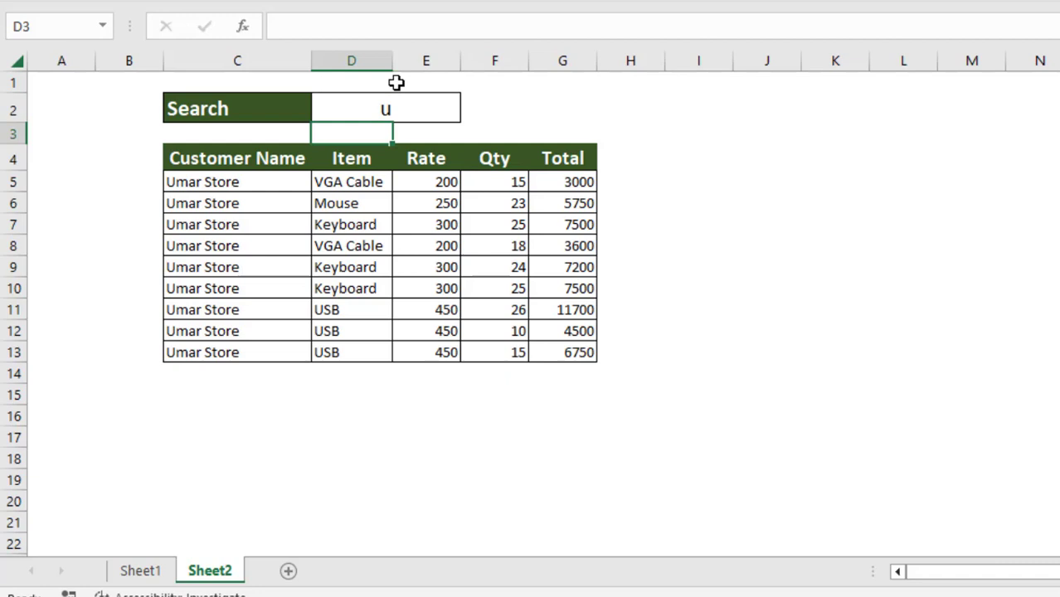
Replace the search text in D2 with "f" to list the matching customer records.
click(392, 109)
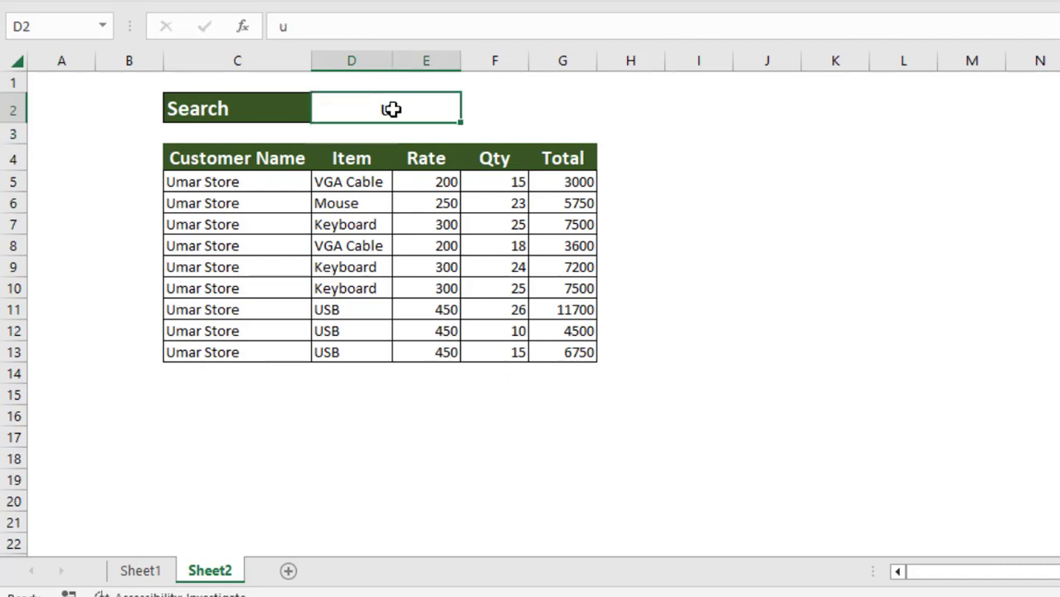
text(f)
key(Return)
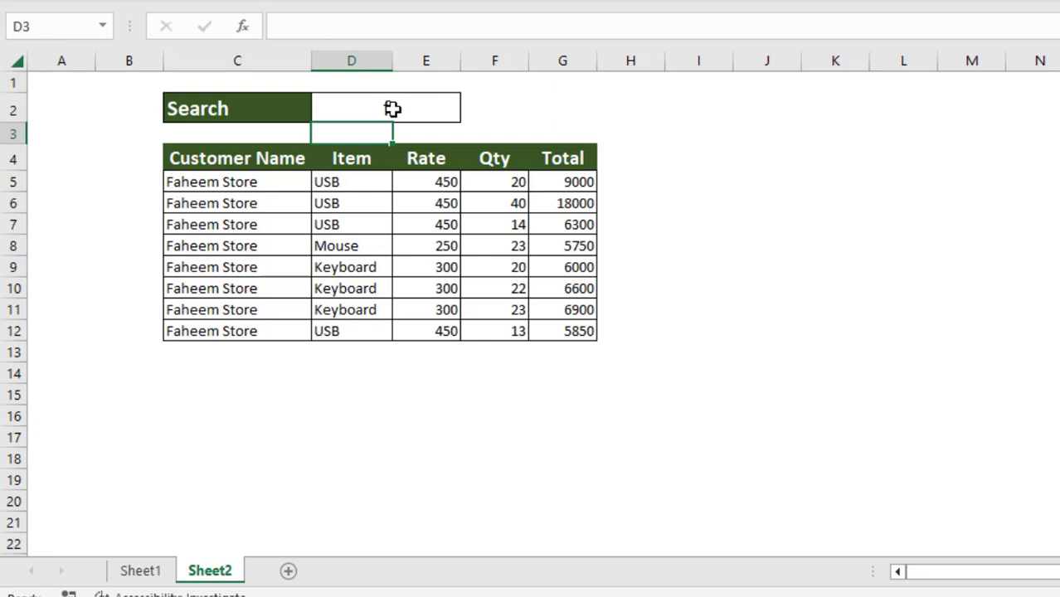
text(f)
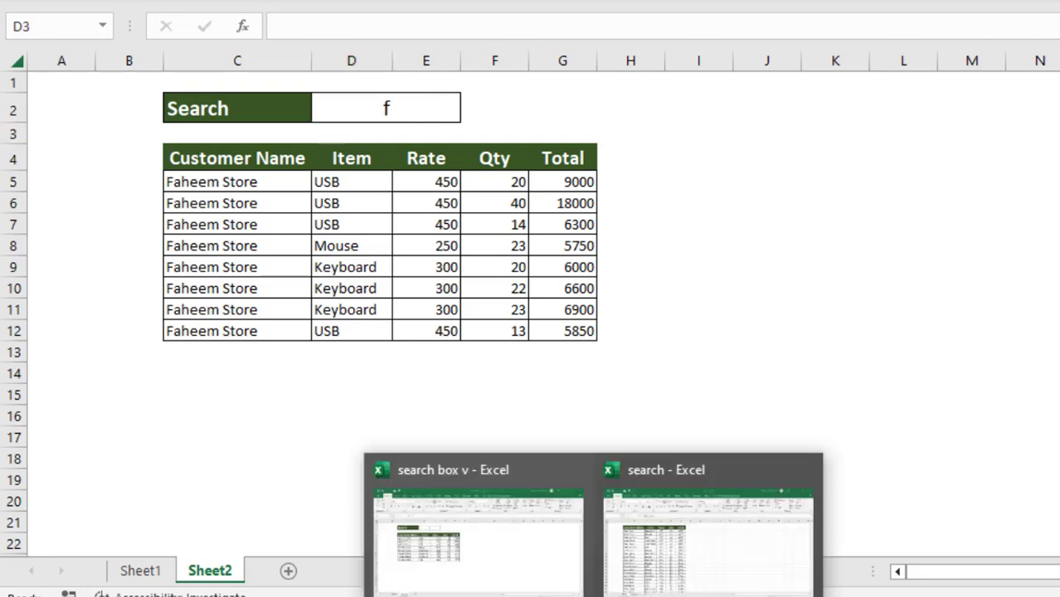
Switch to the "search" workbook and enter the column heading "helper" in cell A2 of Sheet1.
click(718, 550)
click(551, 292)
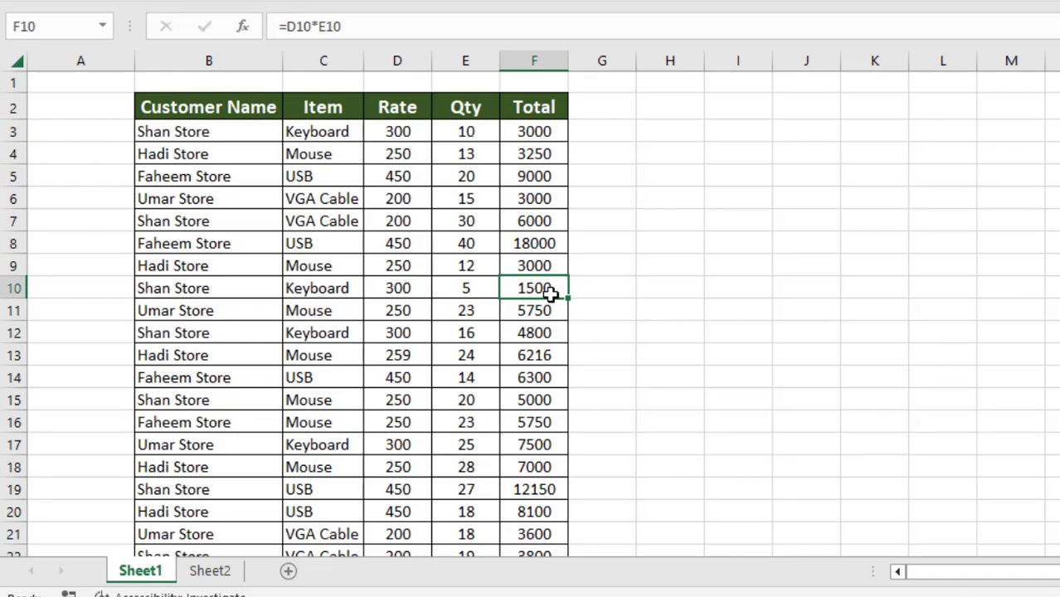
click(72, 114)
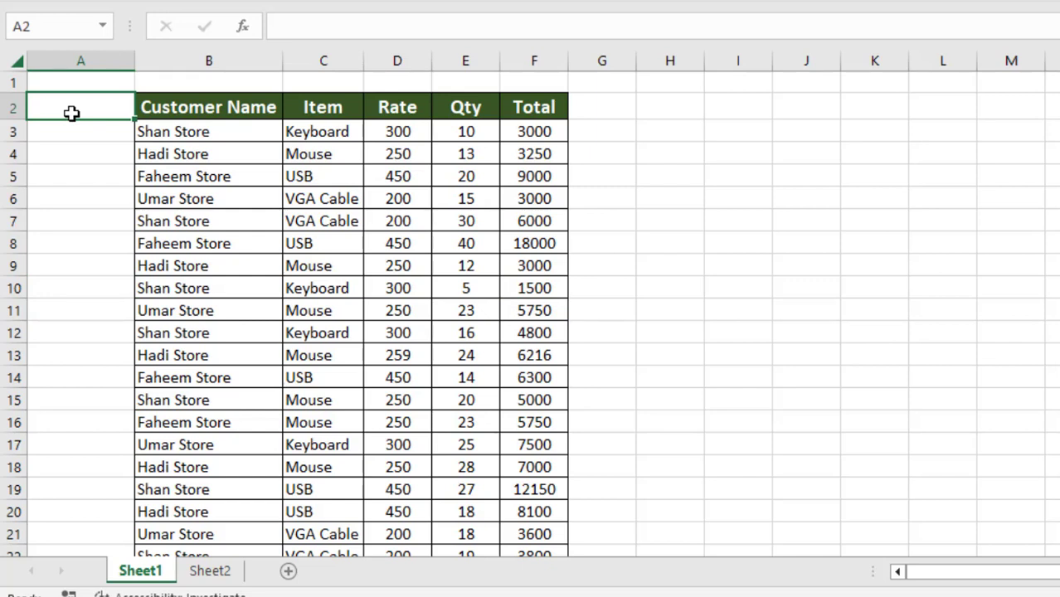
text(helper)
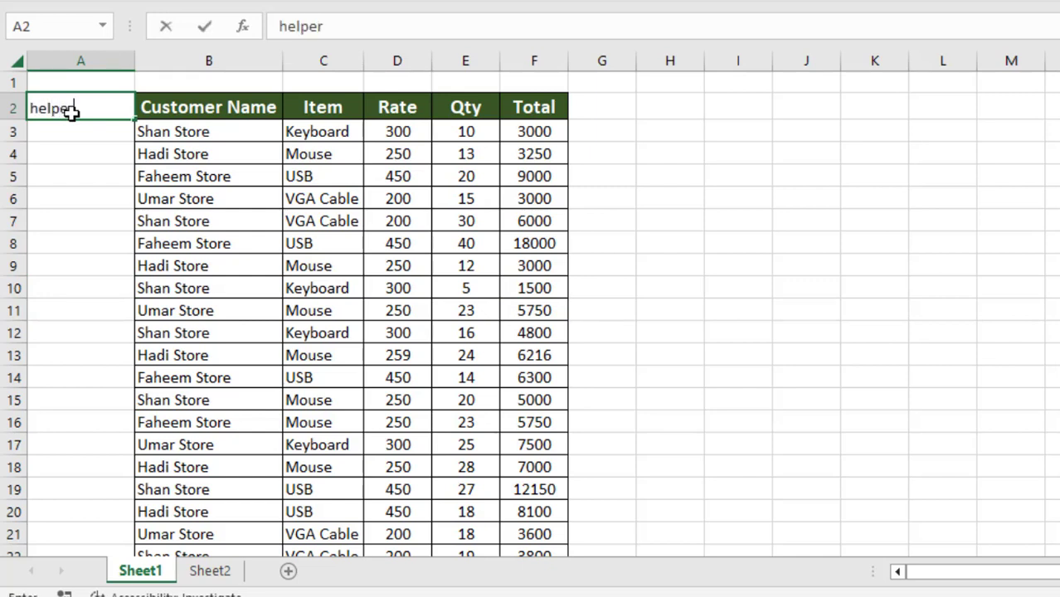
key(Return)
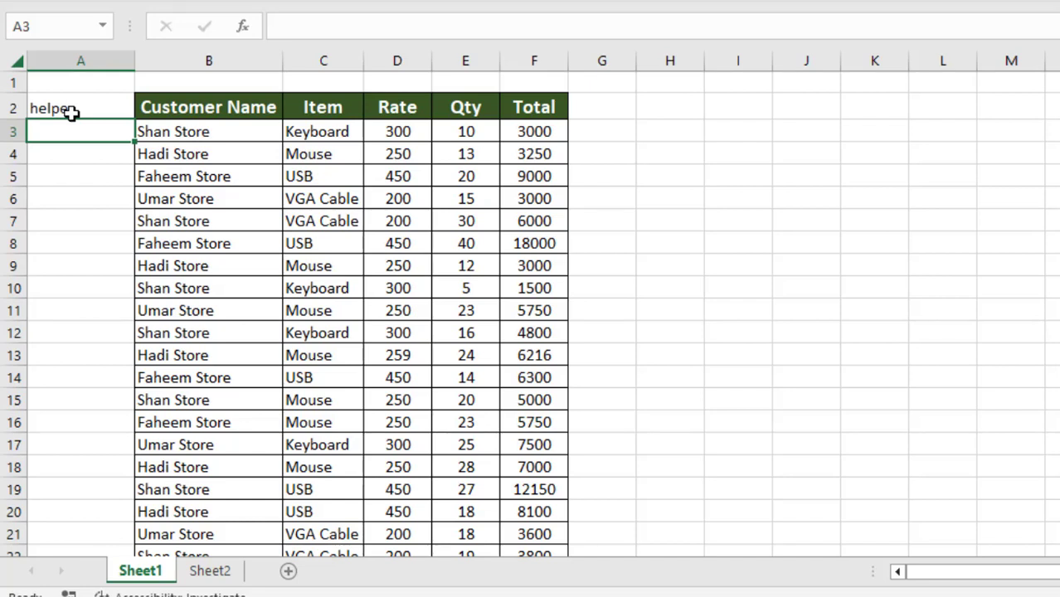
Enter the formula =B3&COUNTIF($B$3:B3,B3) in A3 to append a running count to the customer name.
text(=)
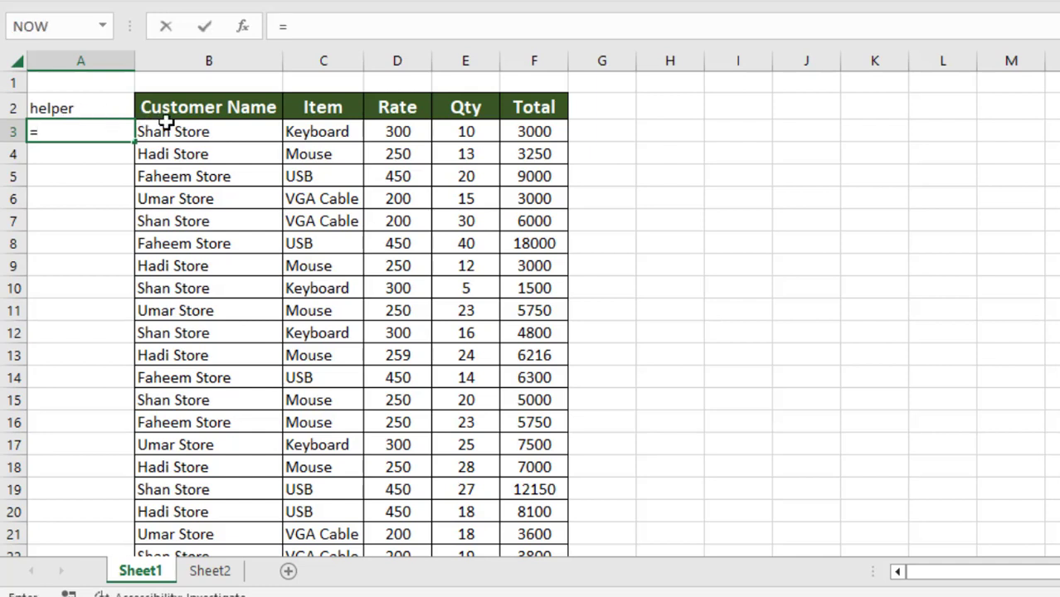
click(206, 133)
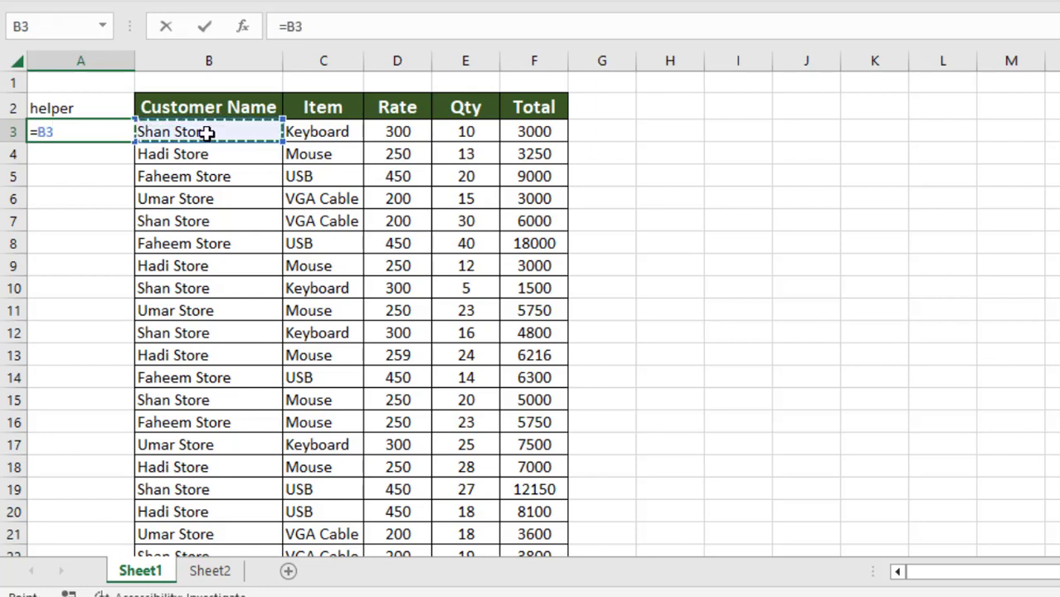
text(&cou)
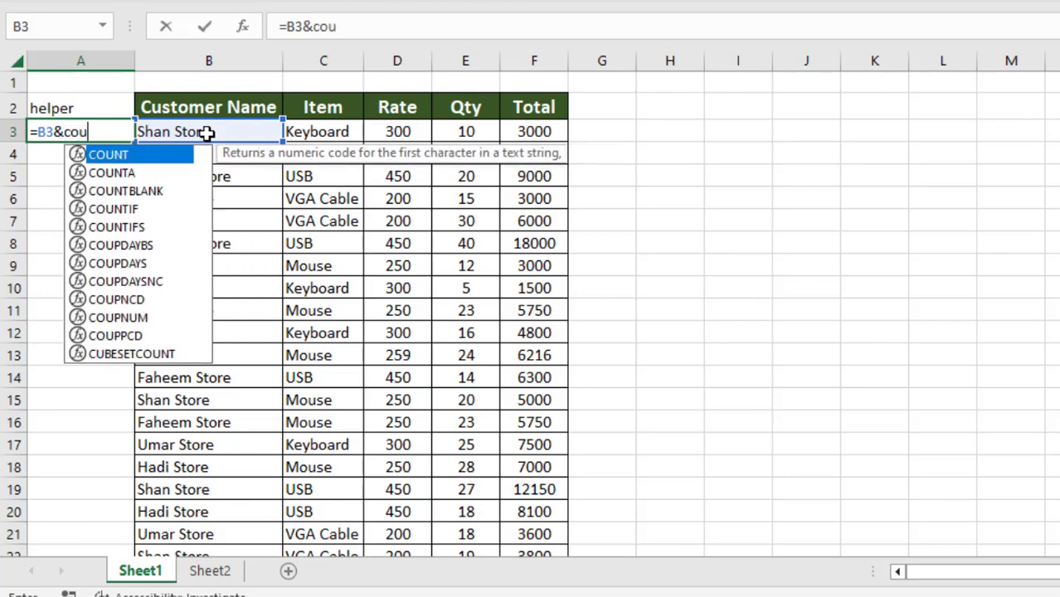
double_click(123, 209)
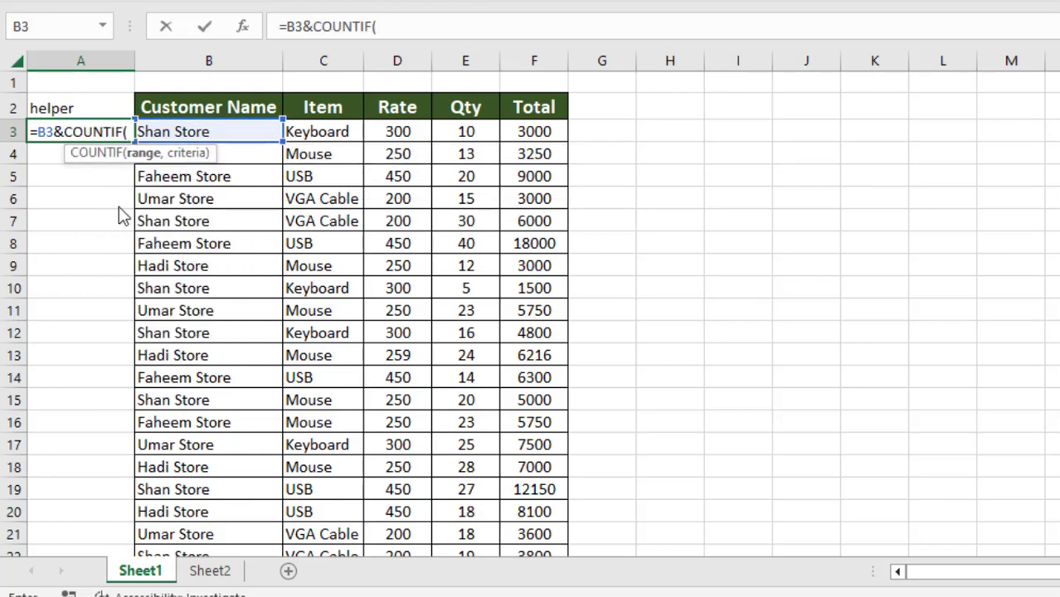
click(187, 134)
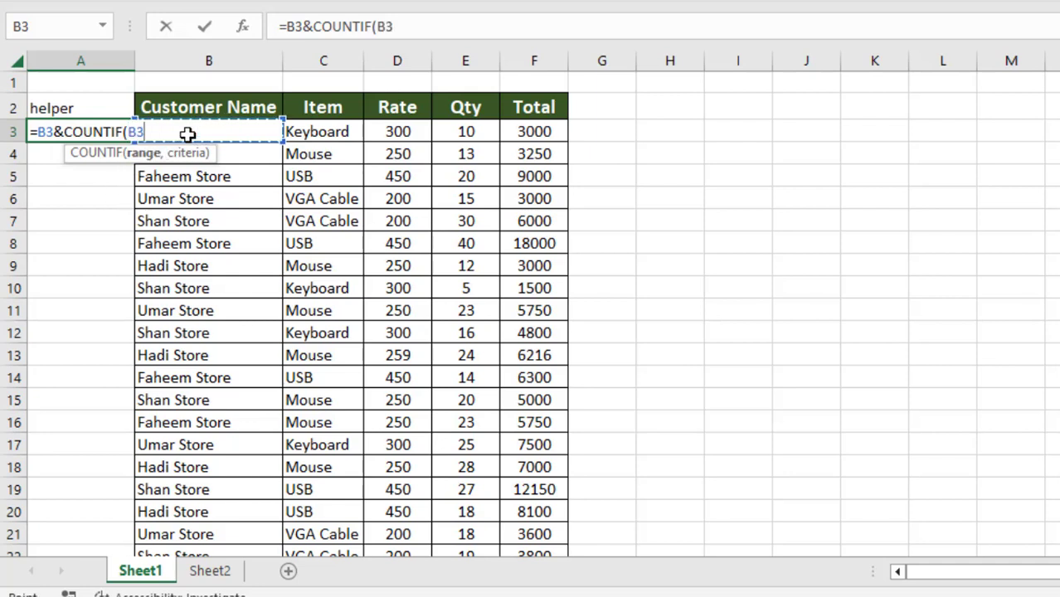
key(F4)
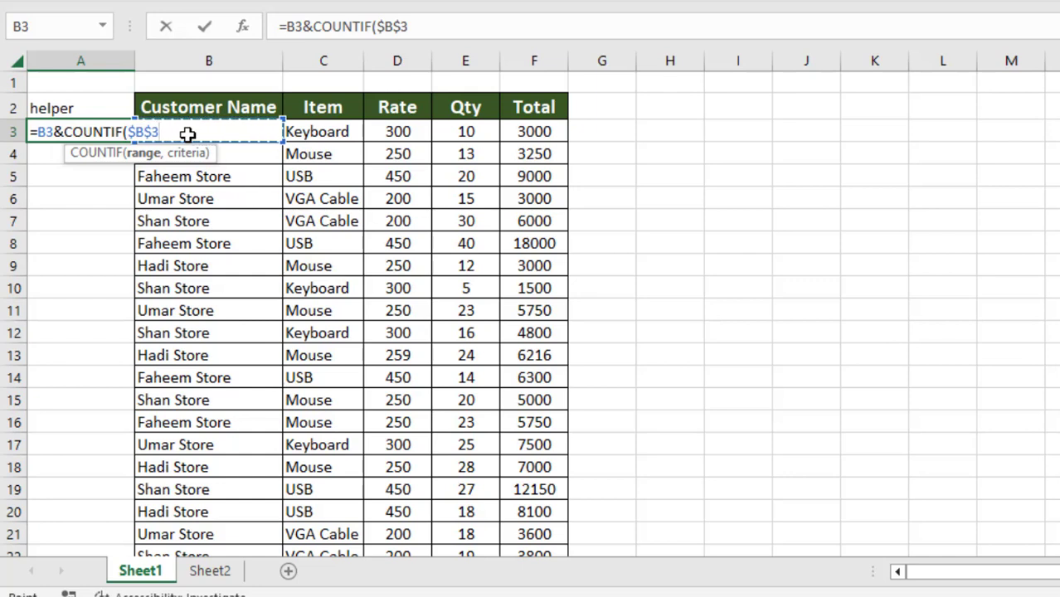
text(:)
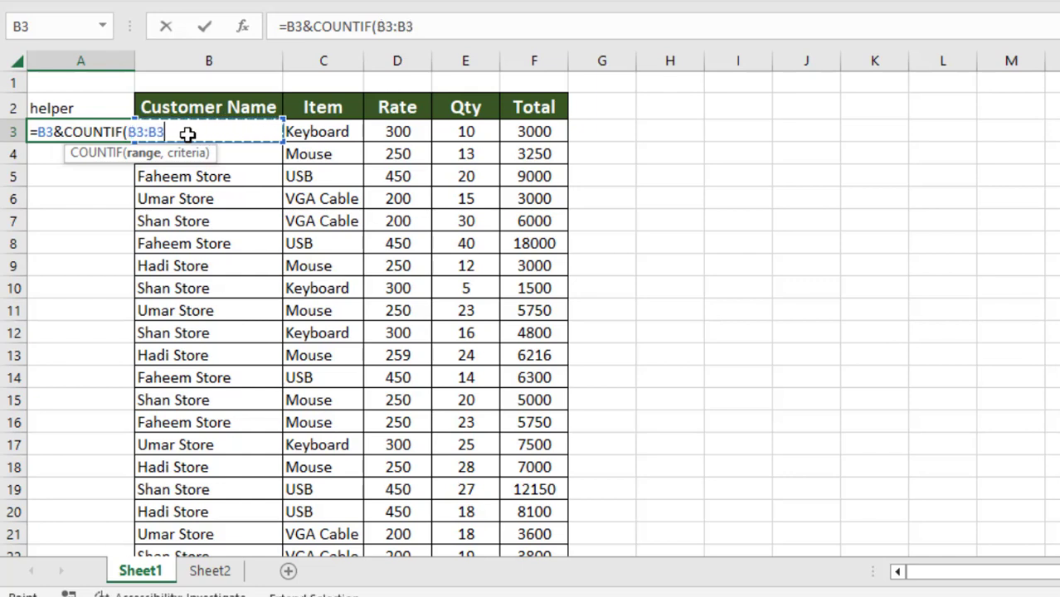
key(BackSpace)
key(BackSpace)
key(BackSpace)
key(F4)
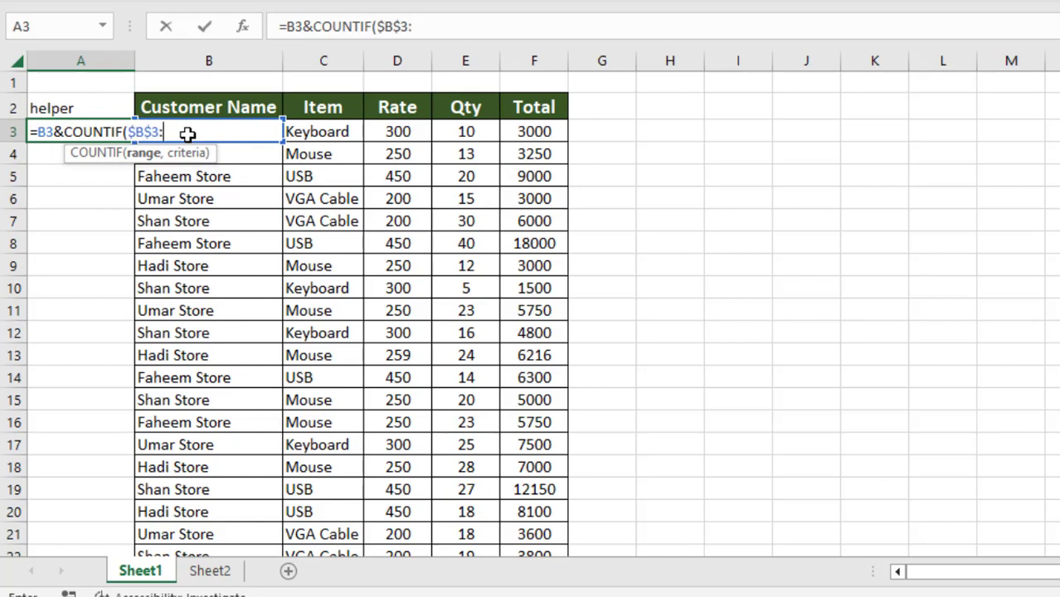
text(:b)
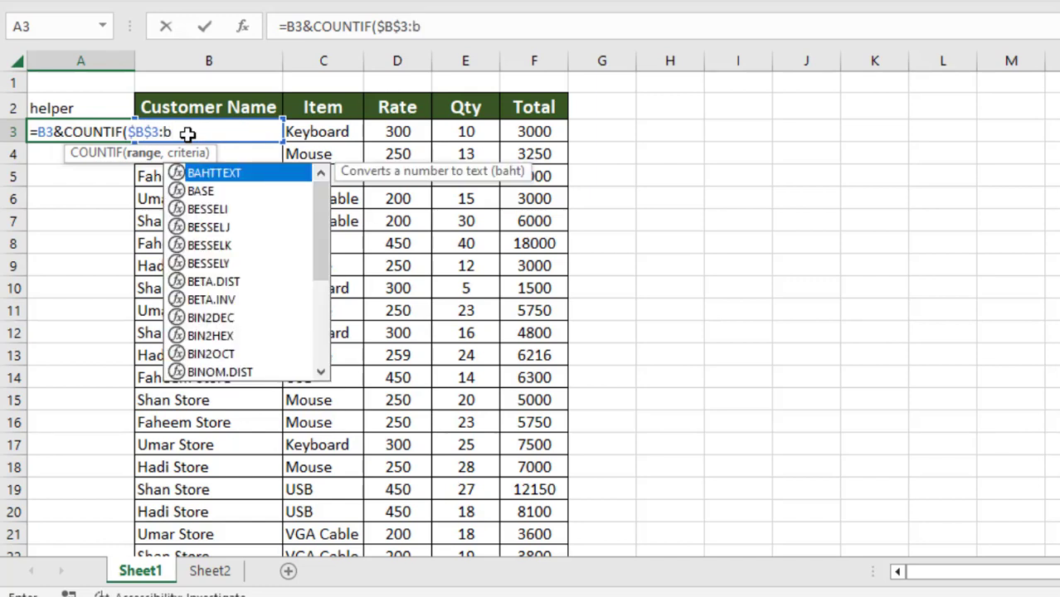
text(3)
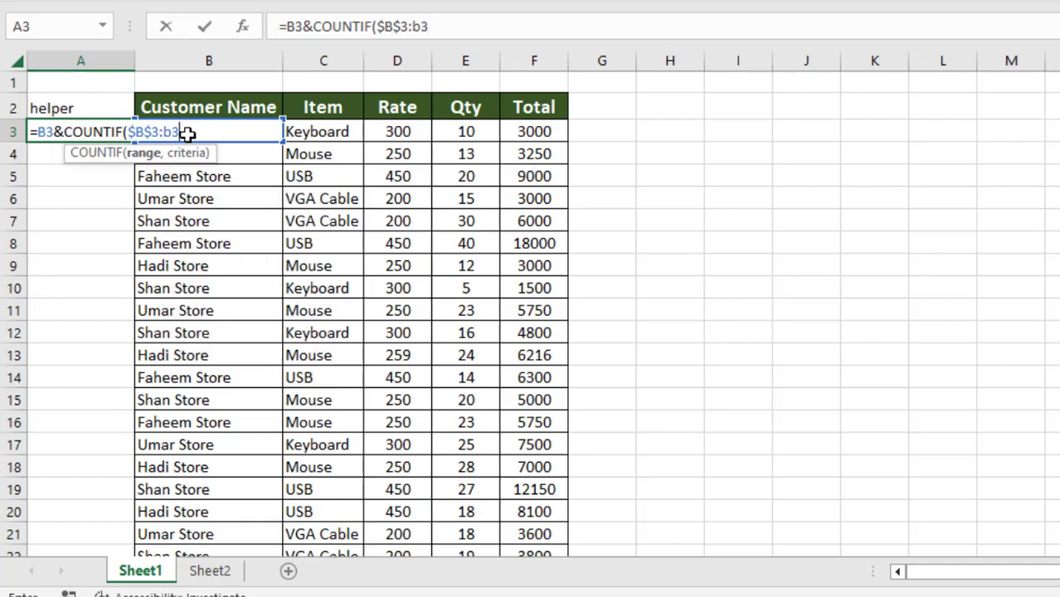
text(,)
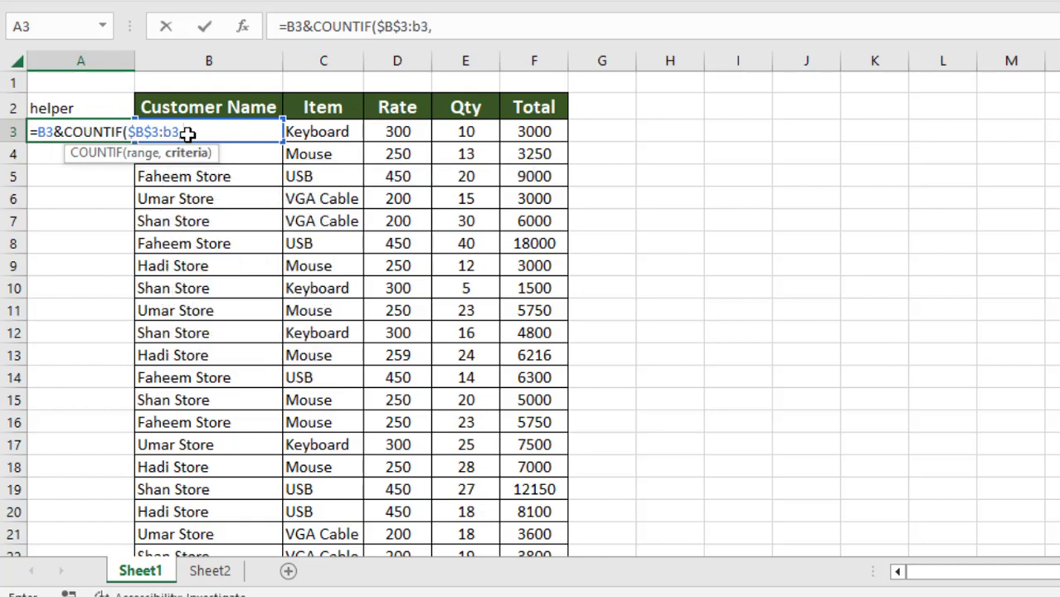
text(b3)
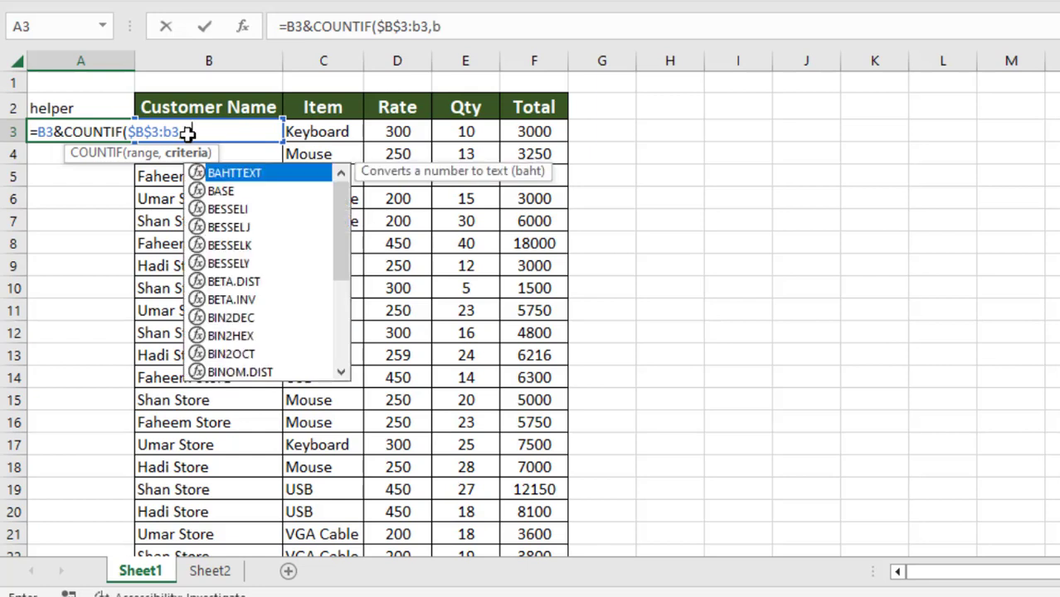
text())
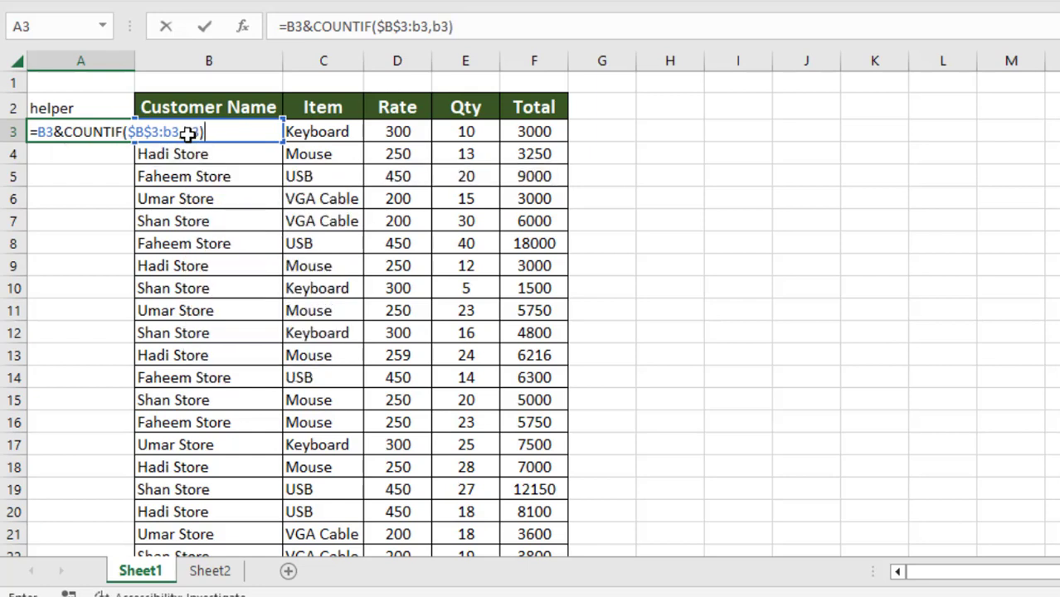
key(Return)
Fill the A3 helper formula down to A36 and compare the helper values with the customer names.
click(123, 133)
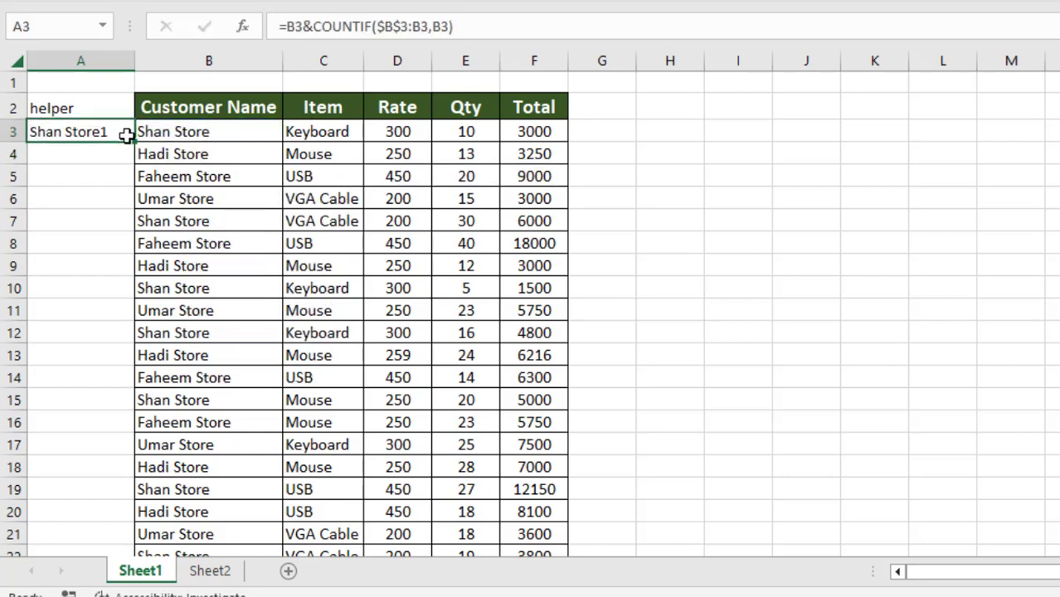
drag(133, 141, 129, 516)
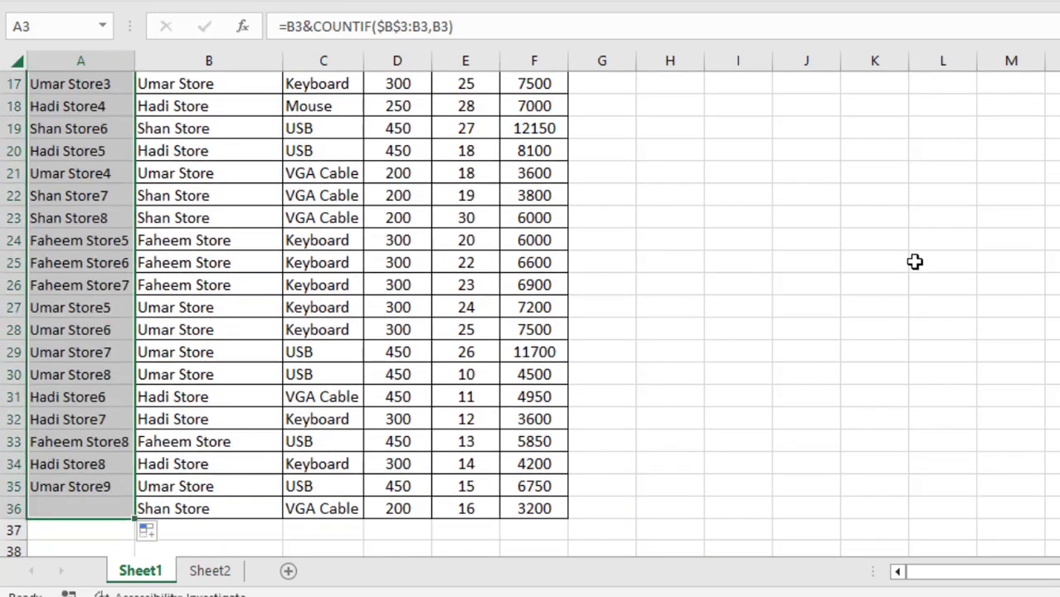
scroll(691, 117, up, 6)
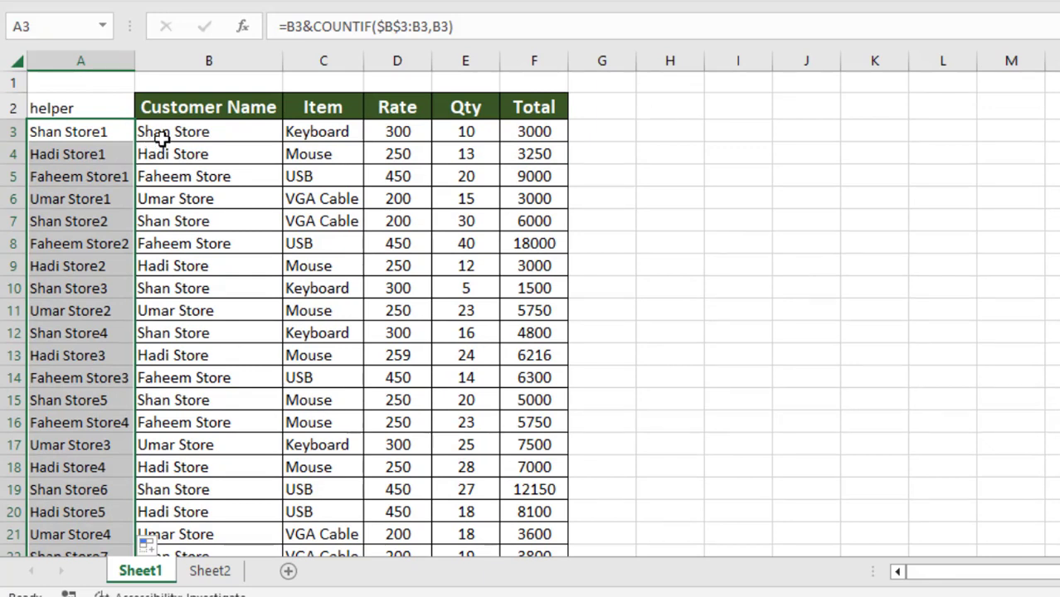
click(100, 138)
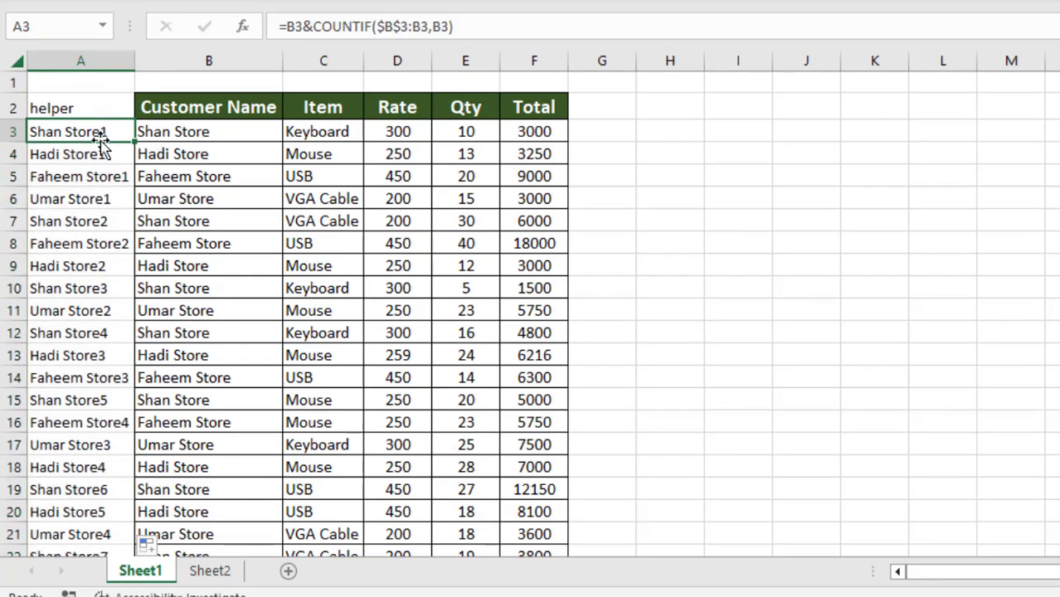
click(156, 139)
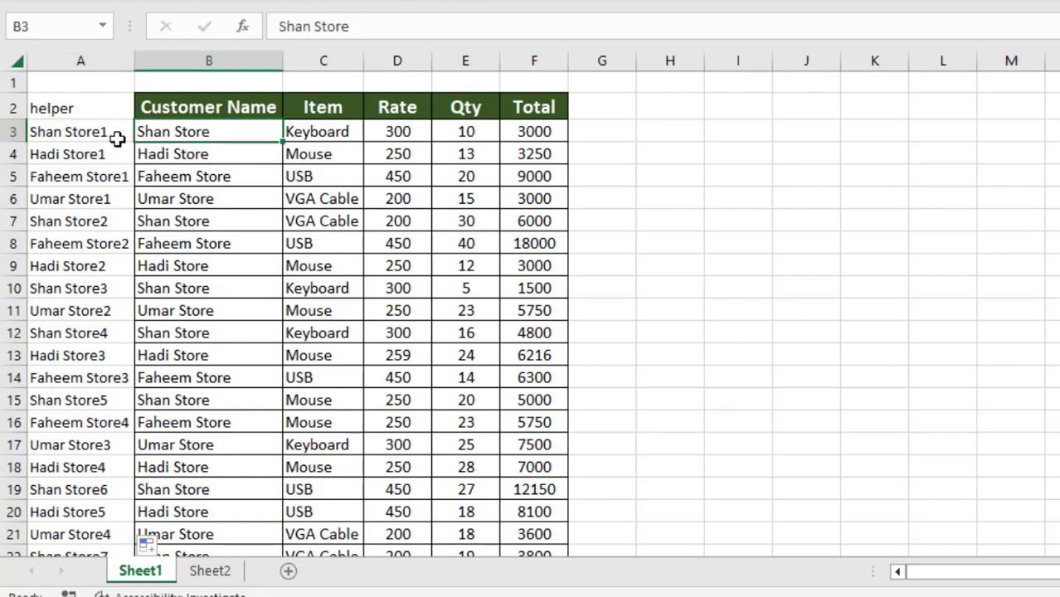
click(93, 139)
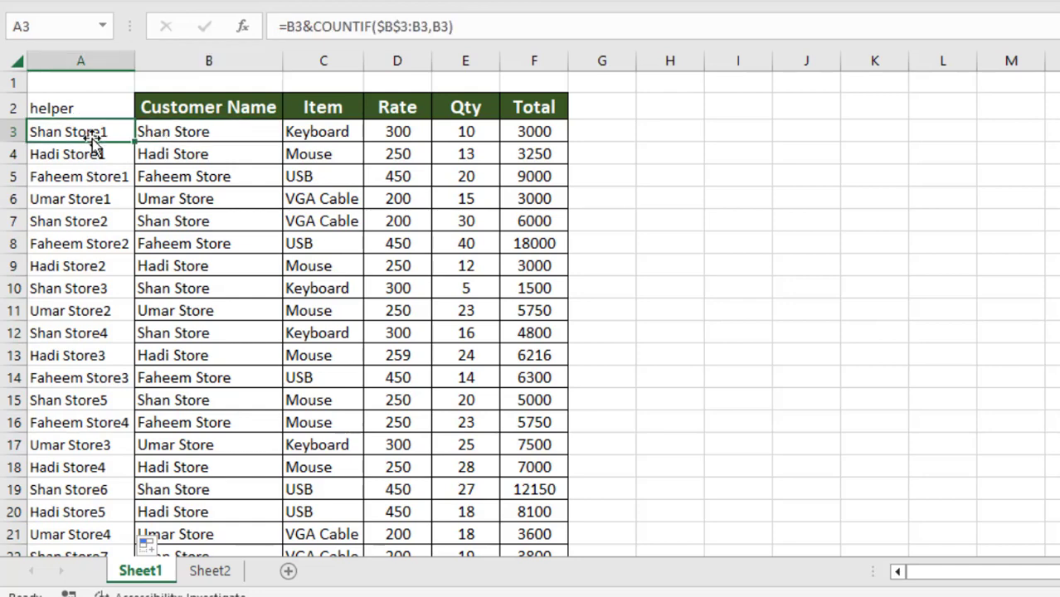
click(174, 225)
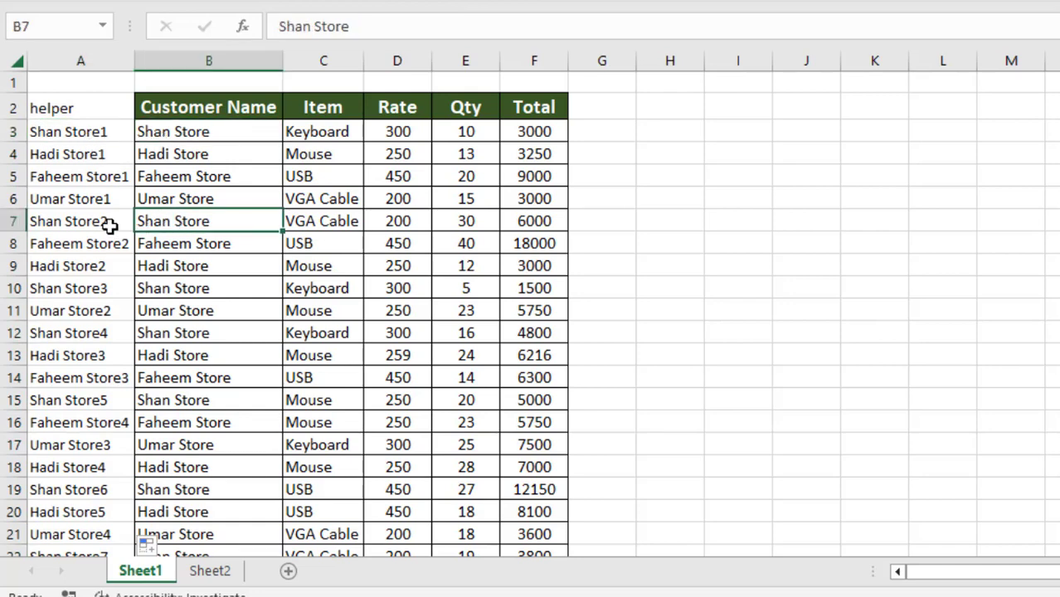
click(109, 226)
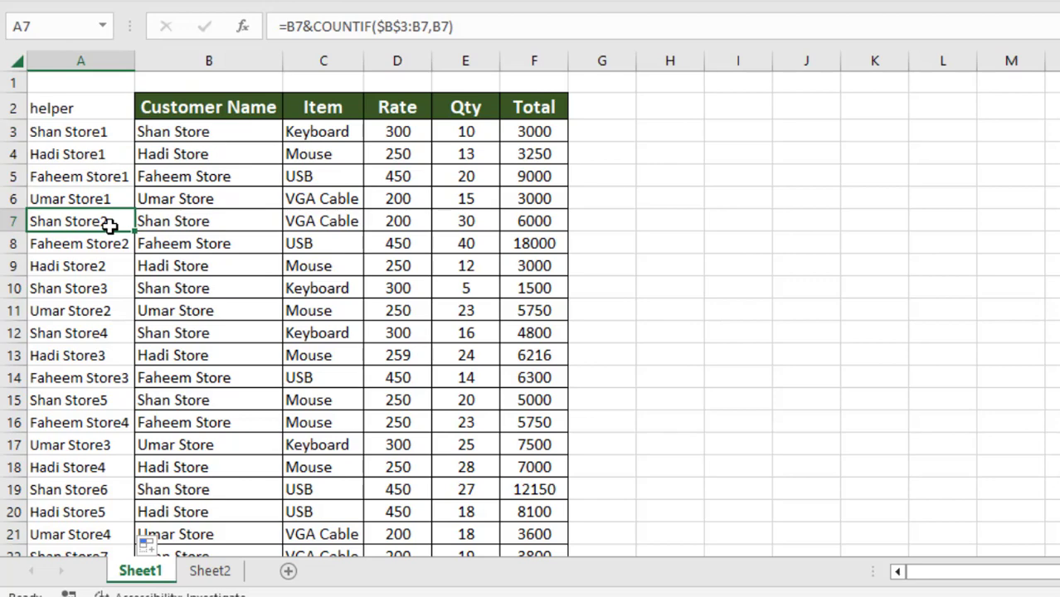
Assign the range name "data" to cells A3:F36 on Sheet1.
drag(61, 135, 525, 514)
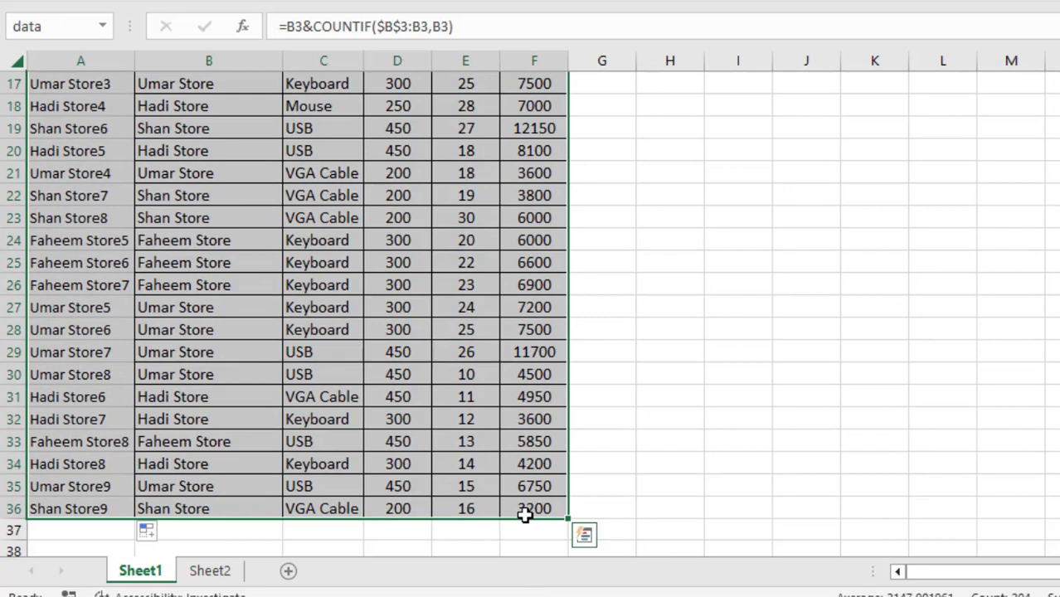
click(48, 26)
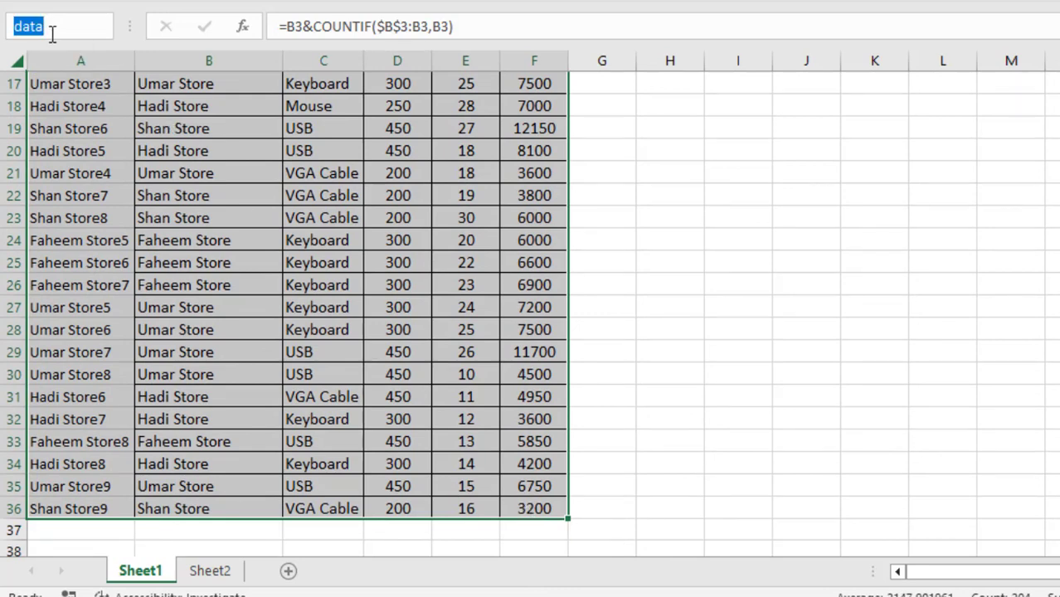
text(data)
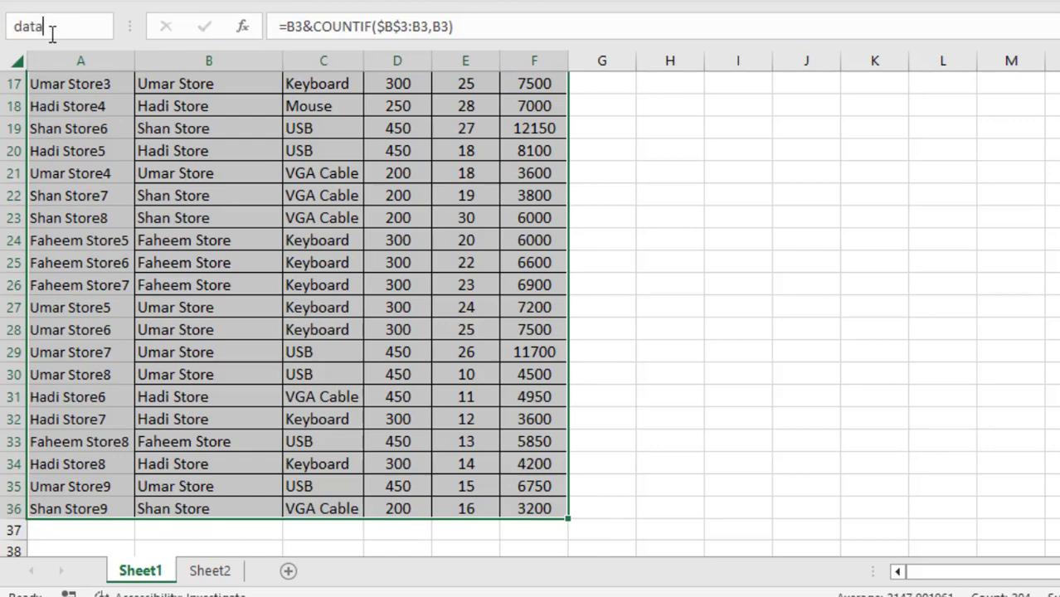
key(Return)
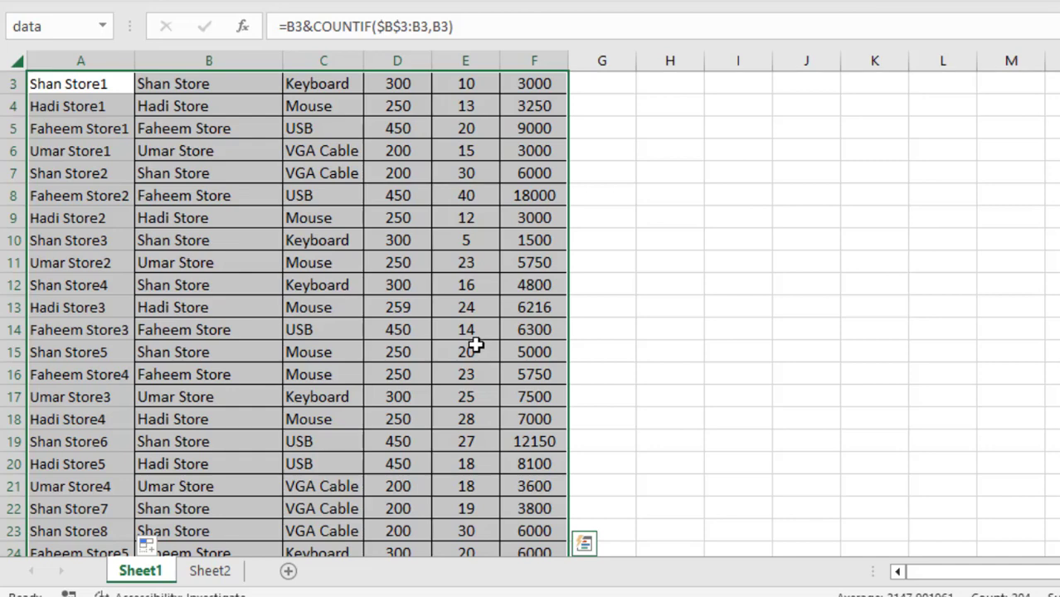
Switch to Sheet2 and enter the column heading "helper" in cell B4.
click(217, 574)
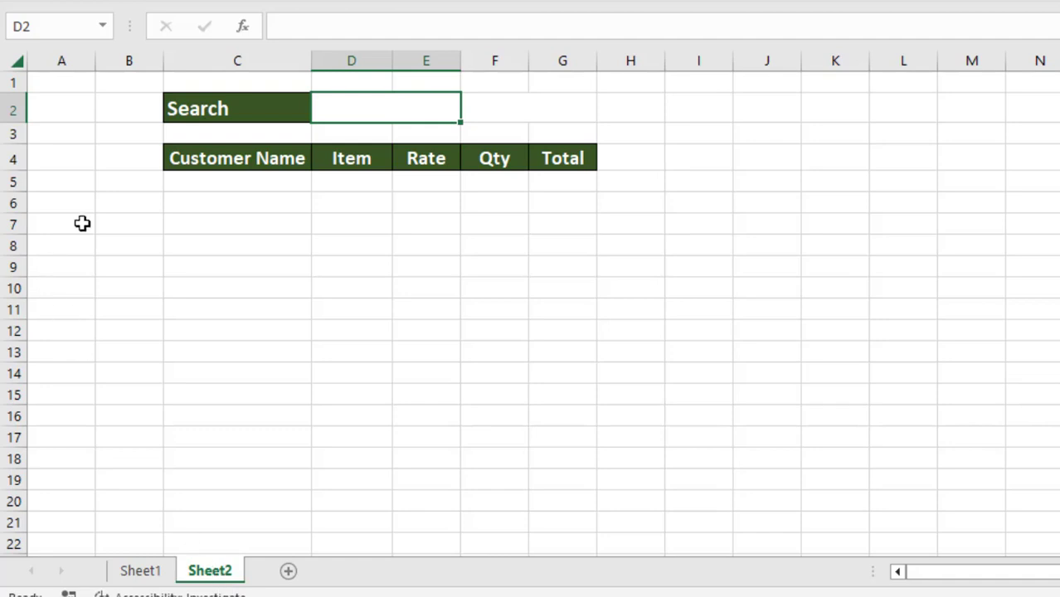
click(115, 173)
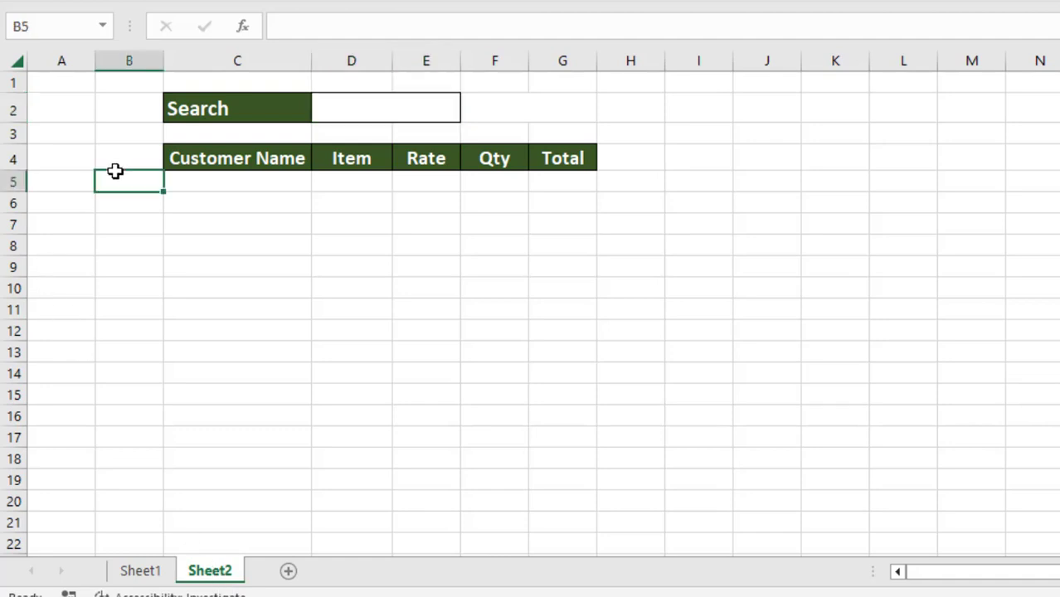
click(114, 169)
text(helper)
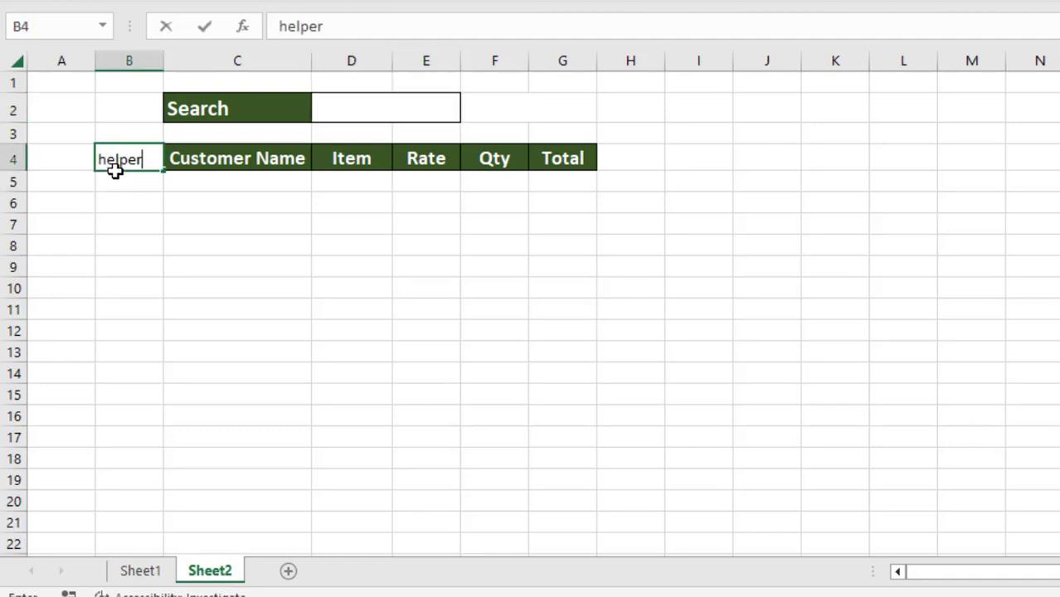
key(Return)
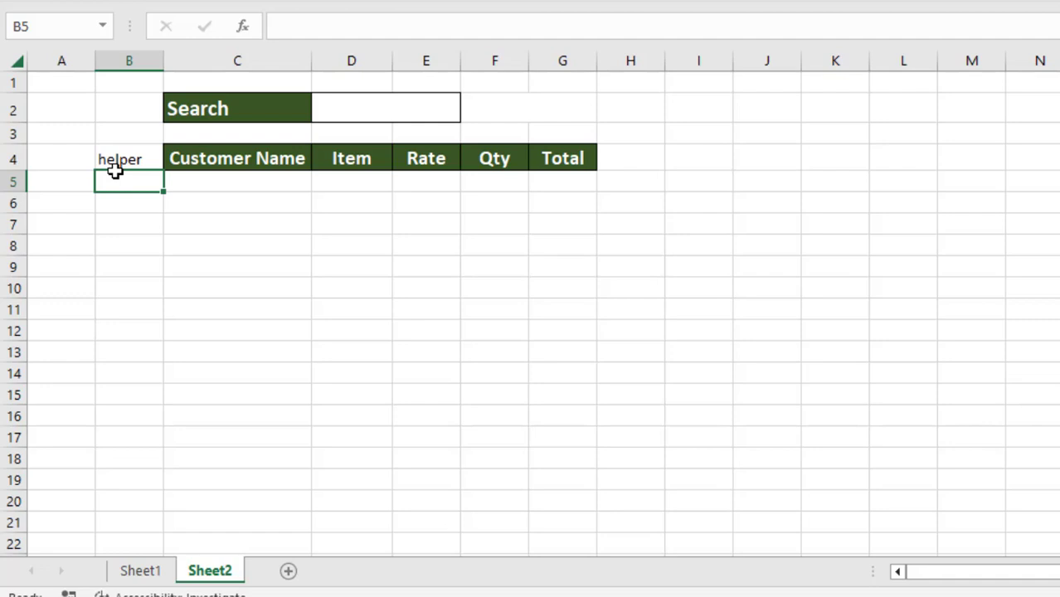
Number the helper column from 1 to 15 in cells B5:B19 by extending a series started with 1 and 2.
text(1)
key(Return)
text(2)
key(Return)
drag(119, 182, 120, 487)
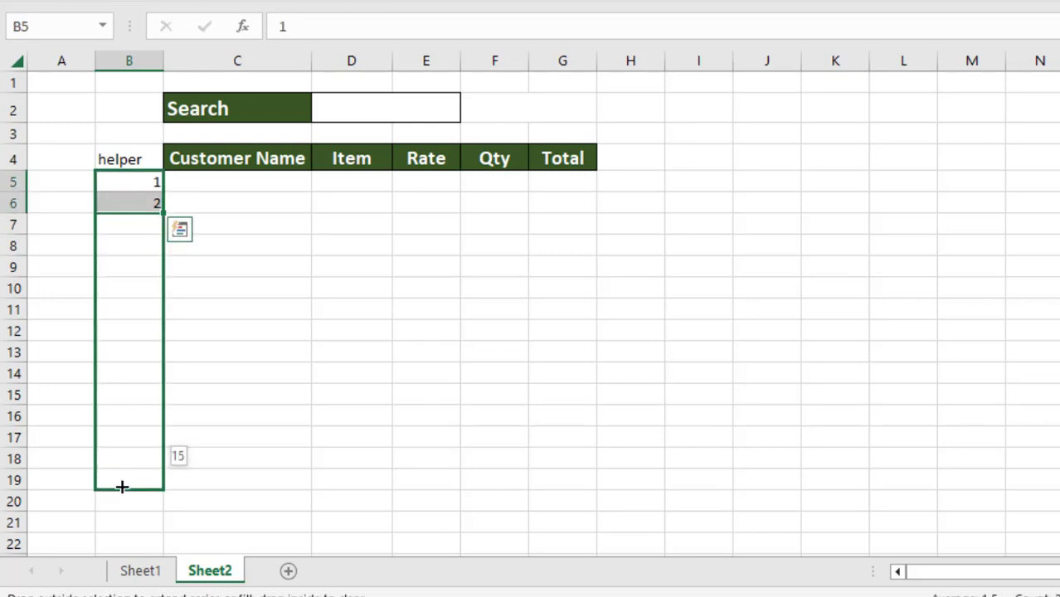
click(255, 331)
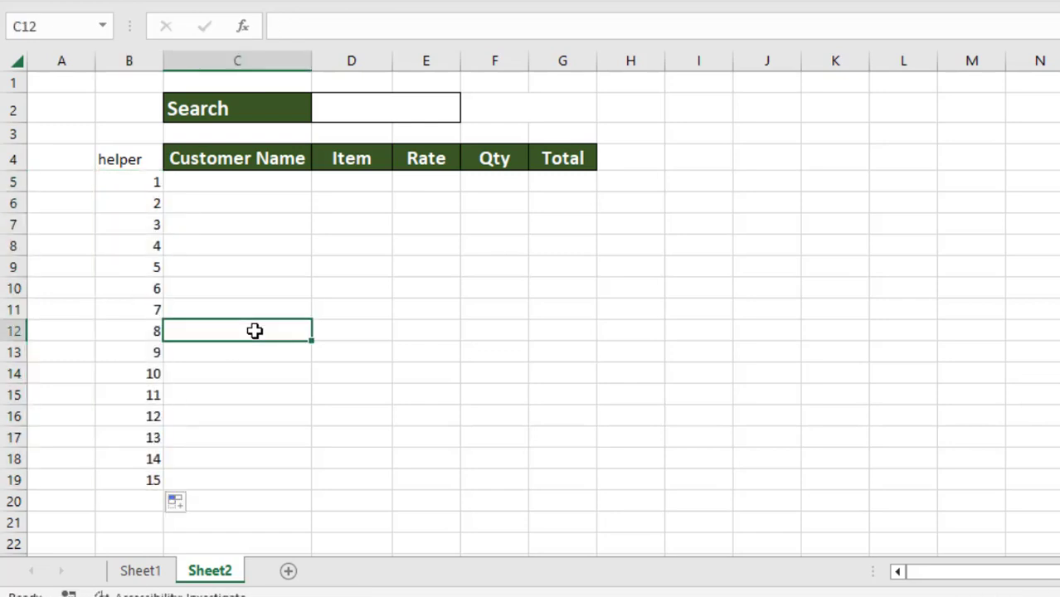
Enter the sample lookup text "Shan Store" in the merged cell F2 beside the search box.
click(517, 107)
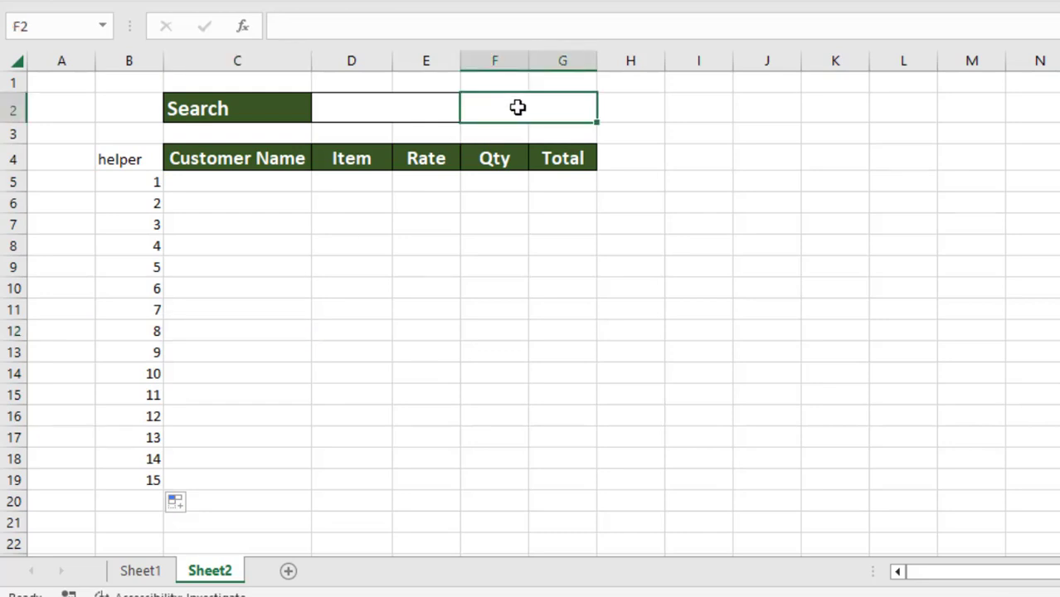
text(Shan Store)
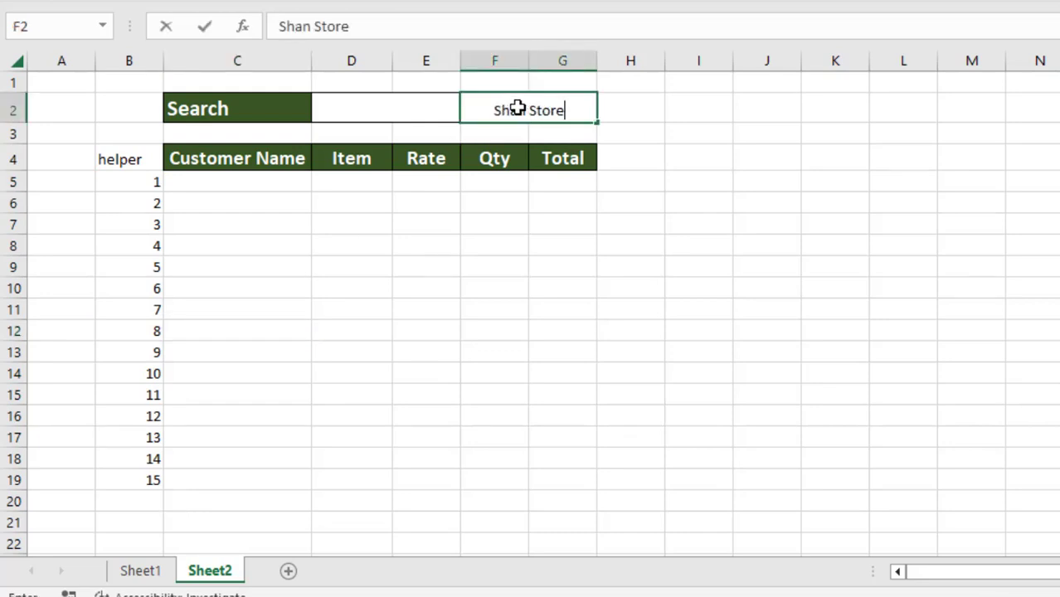
click(471, 217)
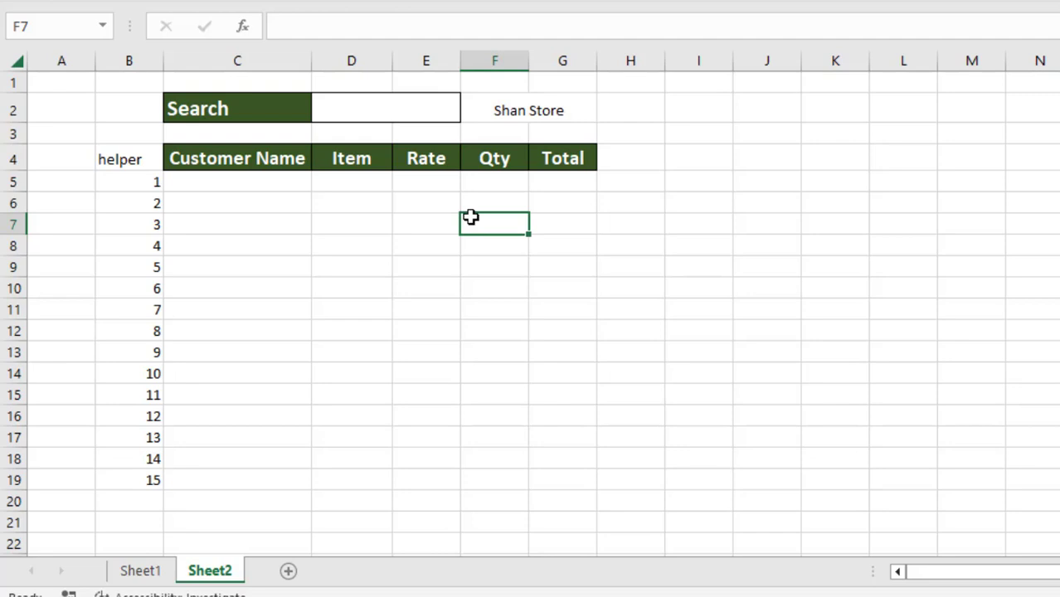
Start a VLOOKUP formula in C5 with $F$2&$B5 as the lookup value.
click(240, 183)
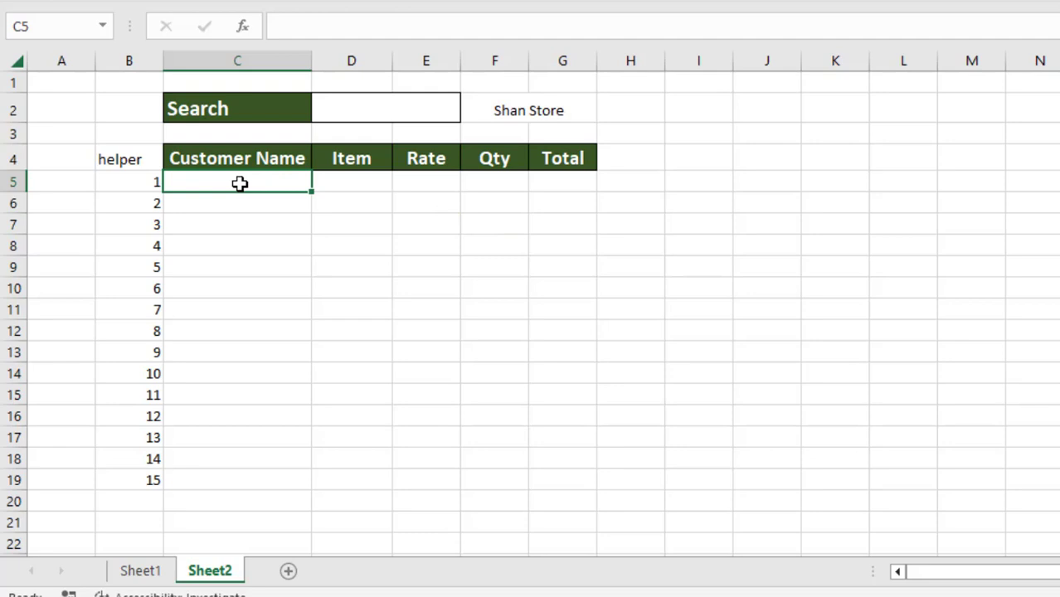
text(=vl)
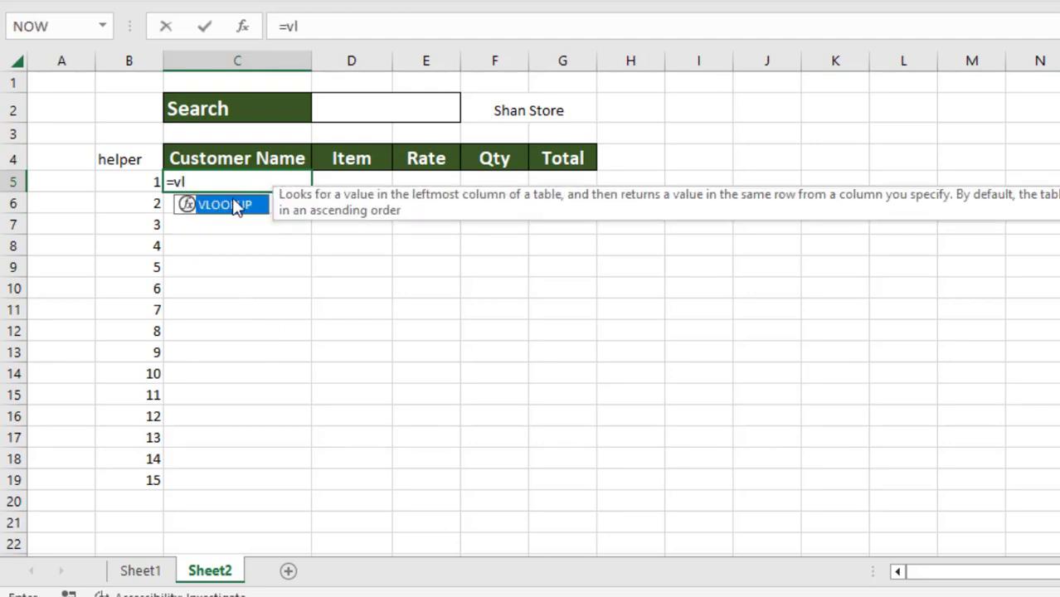
double_click(233, 206)
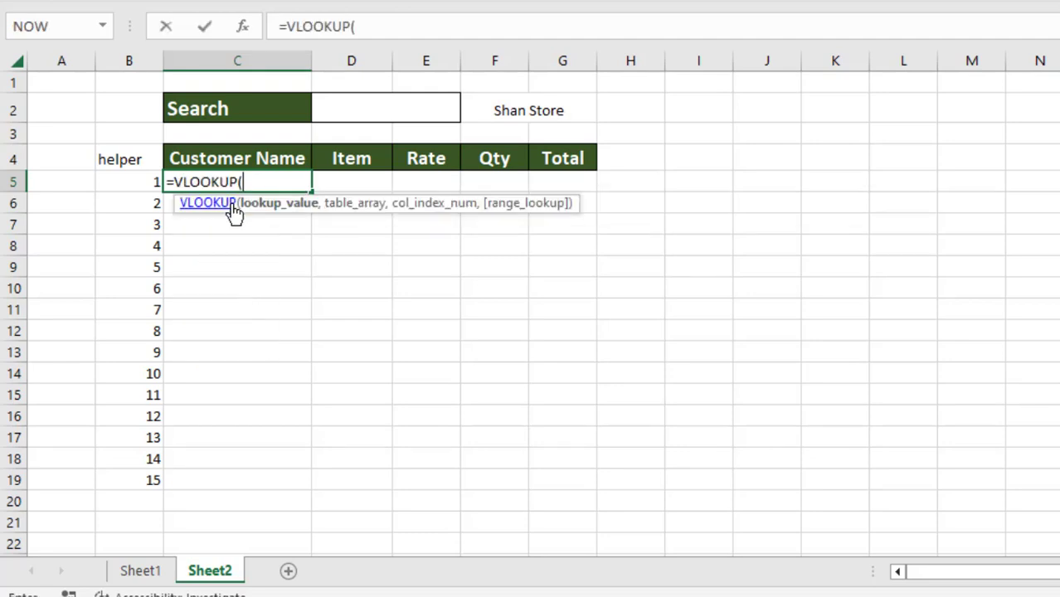
click(540, 111)
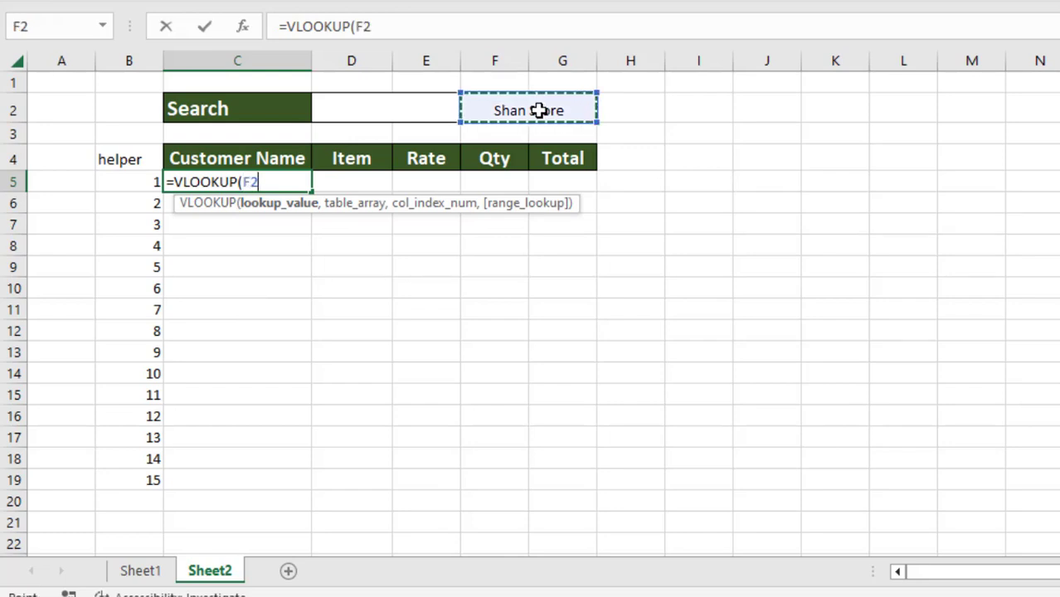
key(F4)
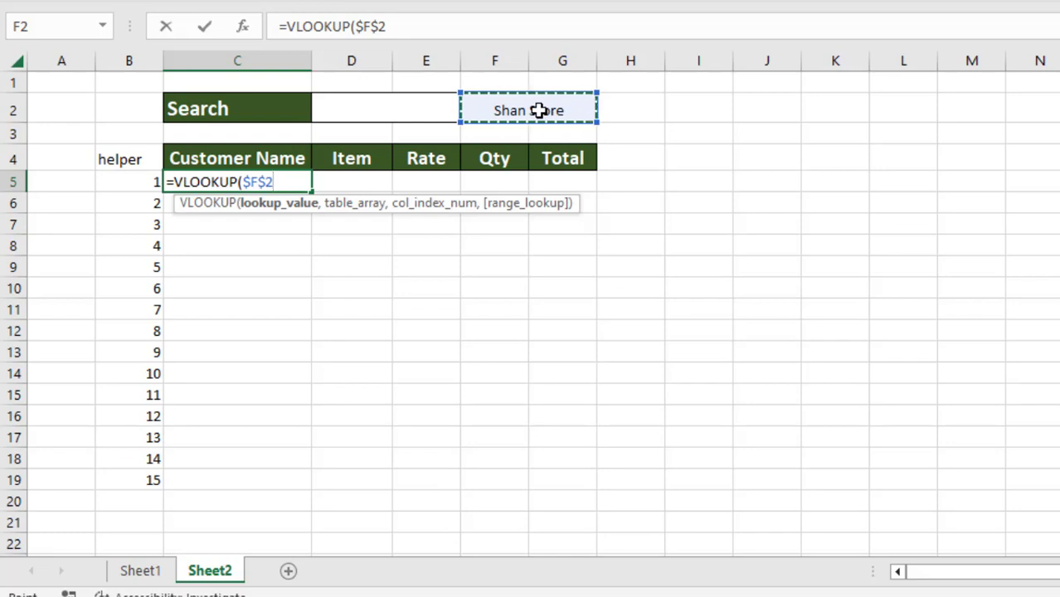
text(&)
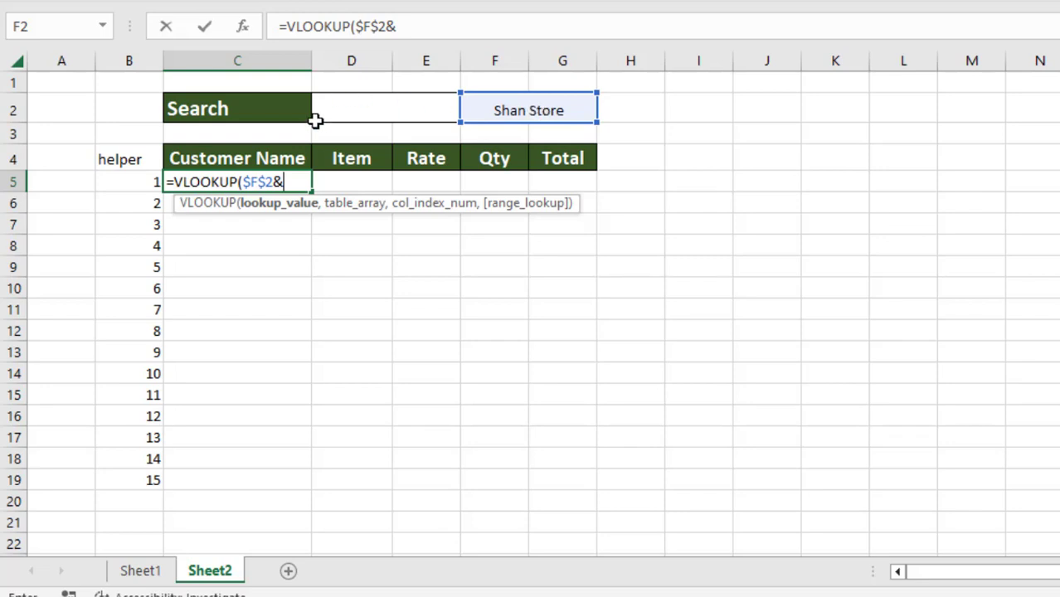
click(124, 178)
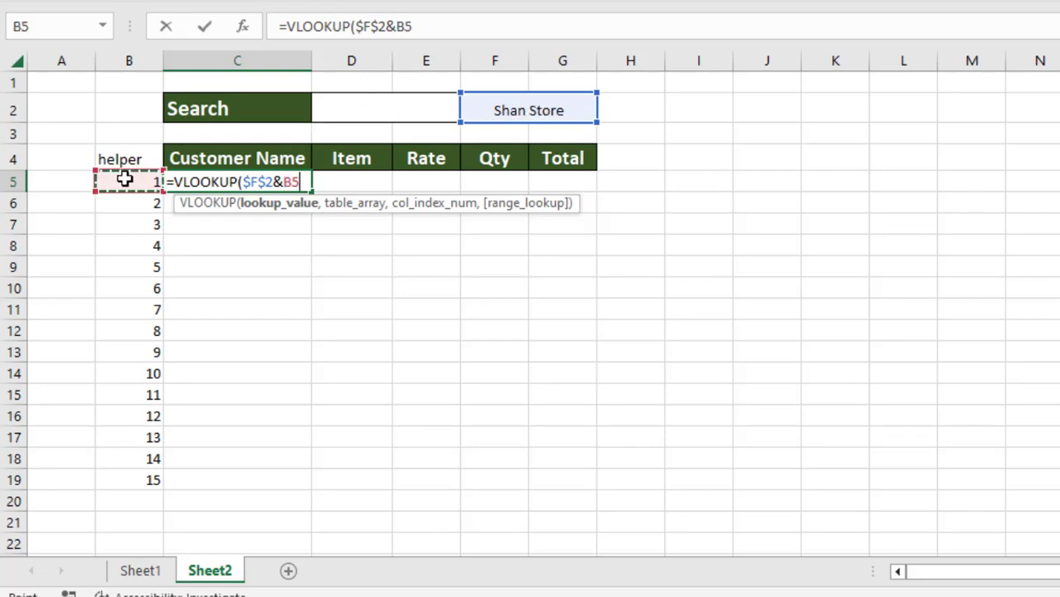
key(F4)
key(F4)
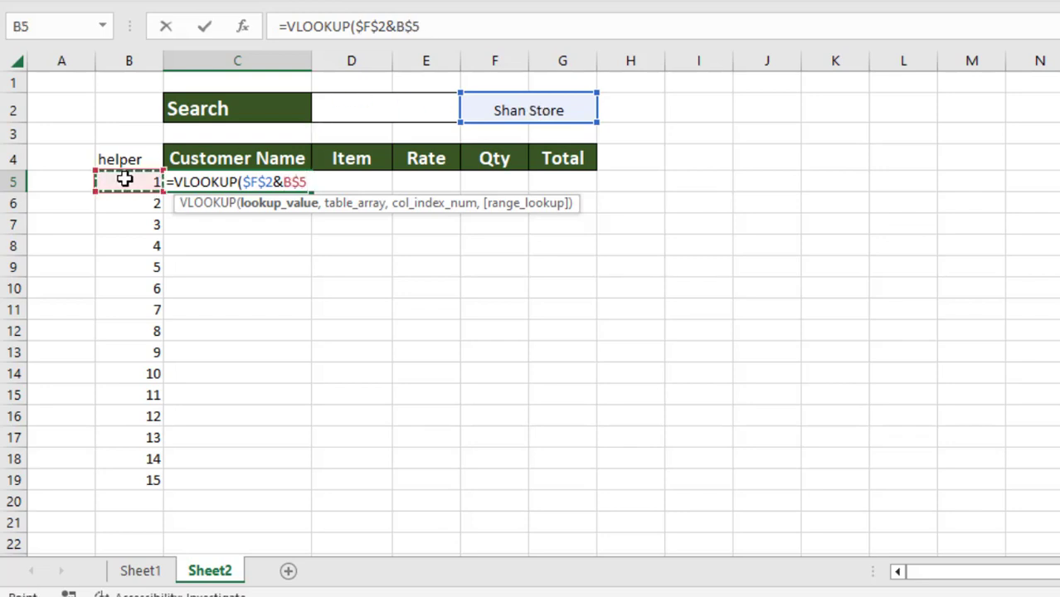
key(F4)
text(,)
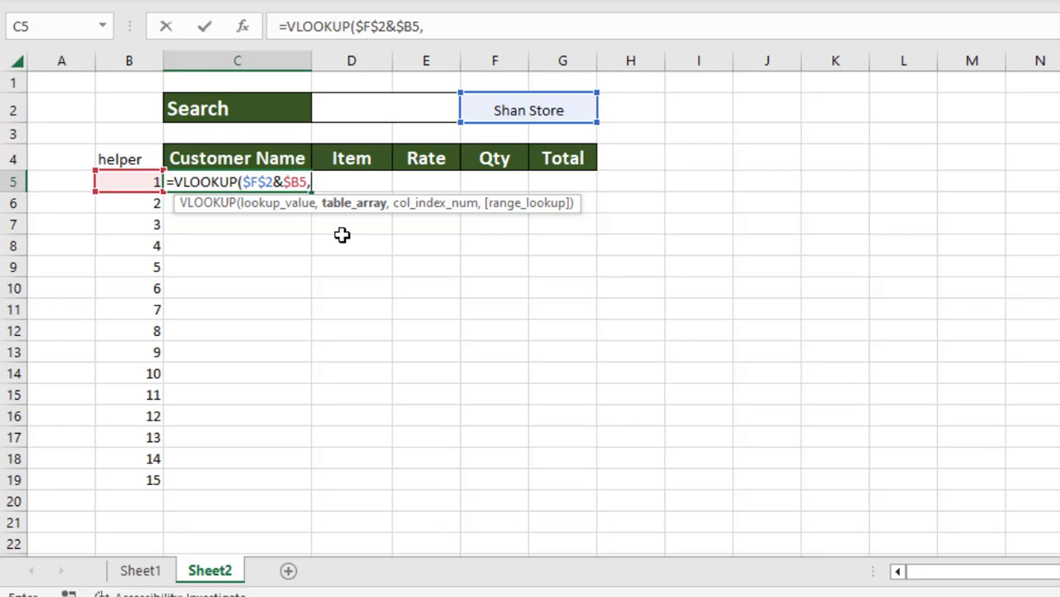
Complete the C5 VLOOKUP with the named range data, column index 2 and exact match 0.
text(d)
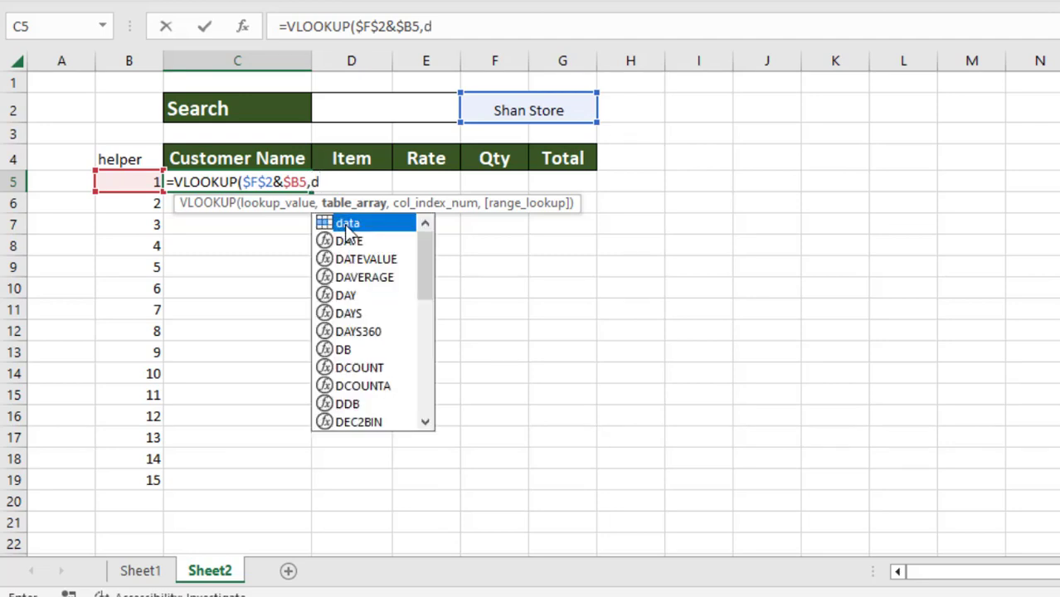
double_click(345, 225)
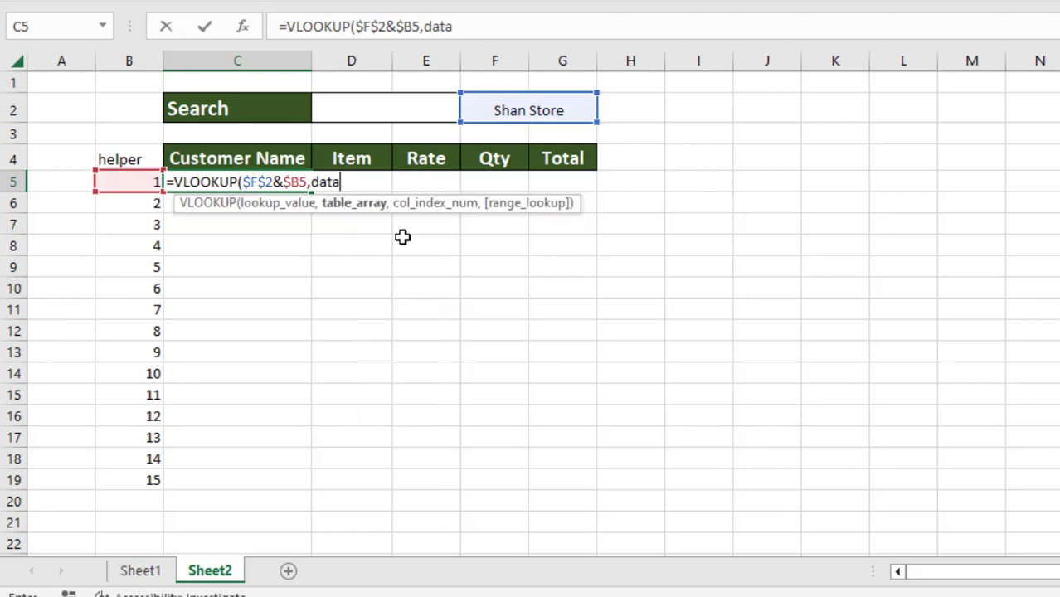
text(,)
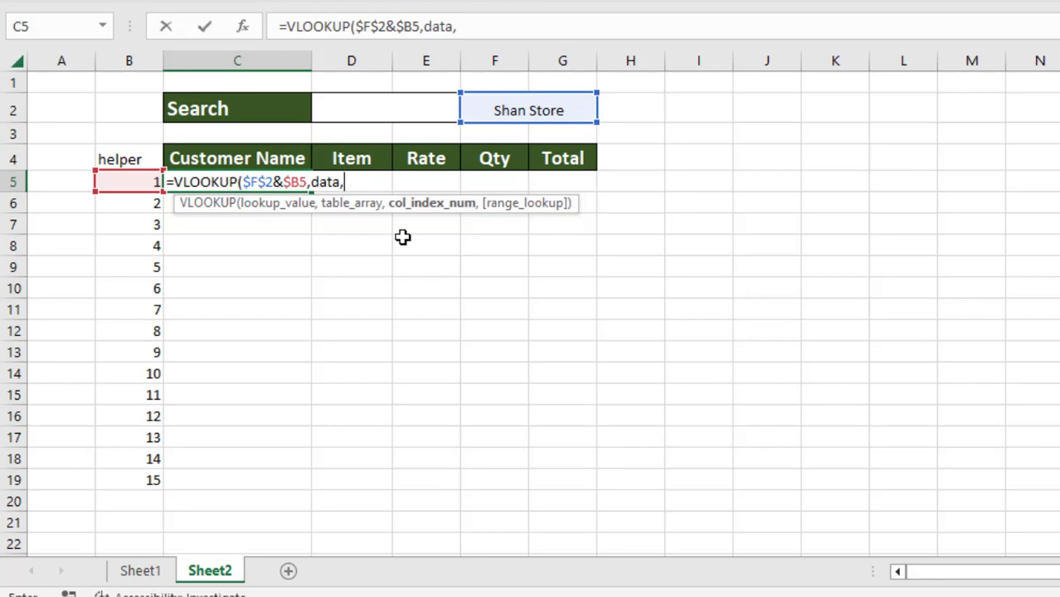
text(2,0)
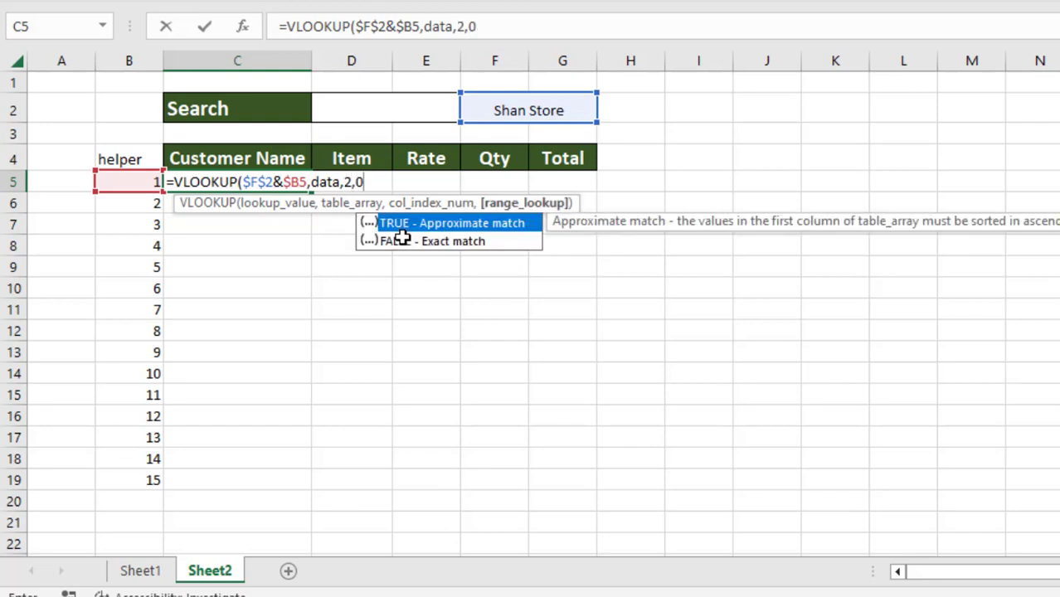
text())
key(Return)
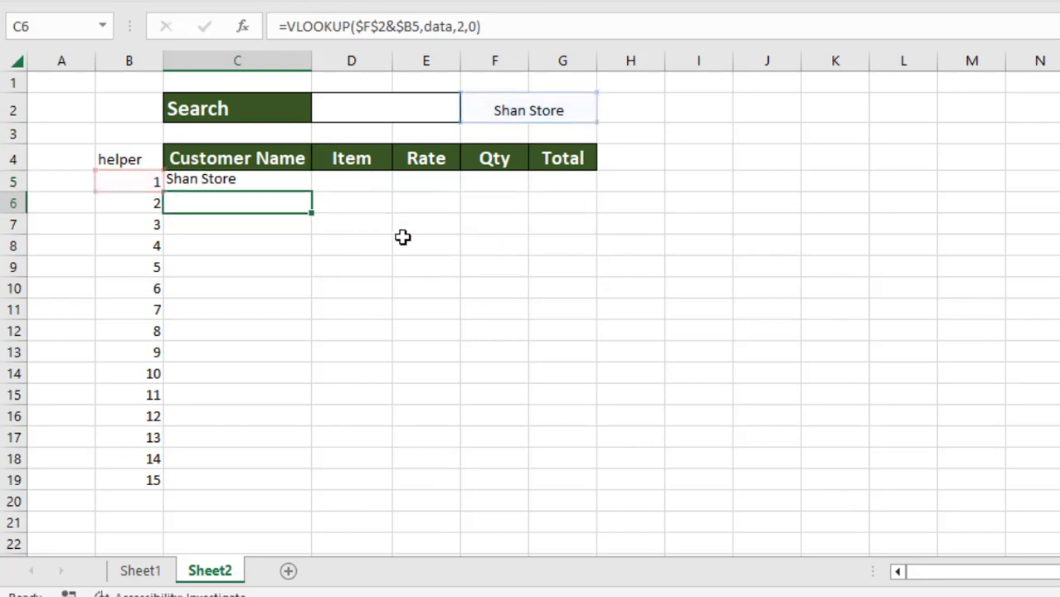
Fill the C5 formula across to G5 and compare the formulas in C5 and D5.
click(298, 182)
drag(311, 192, 589, 195)
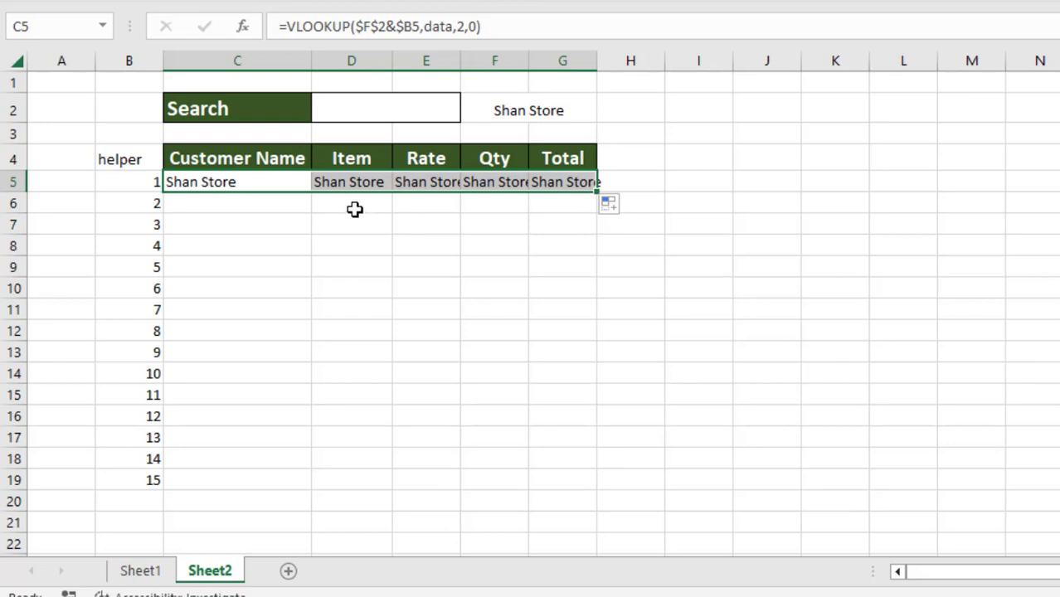
click(253, 183)
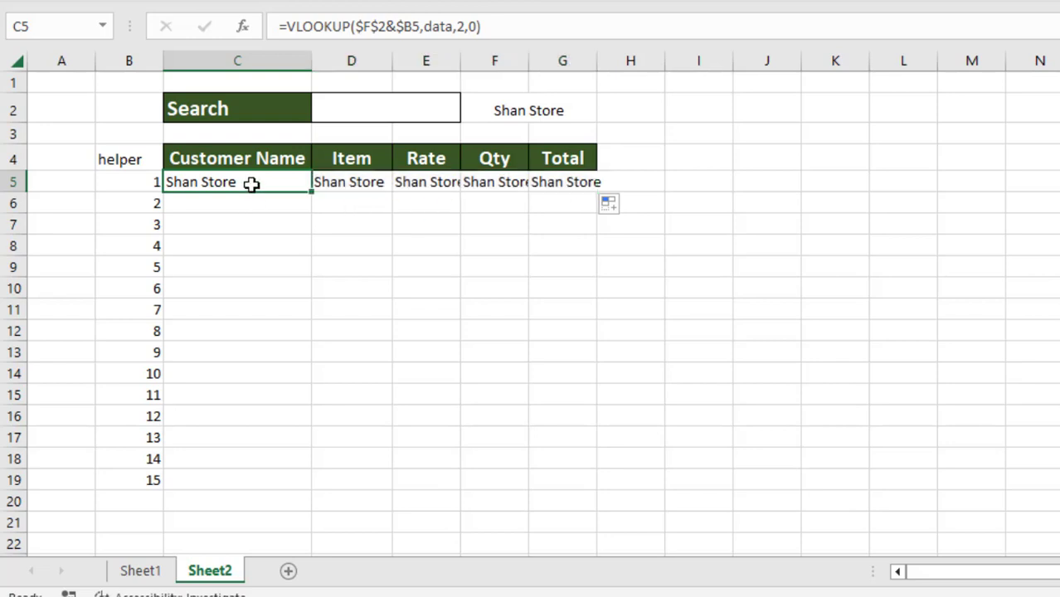
click(334, 183)
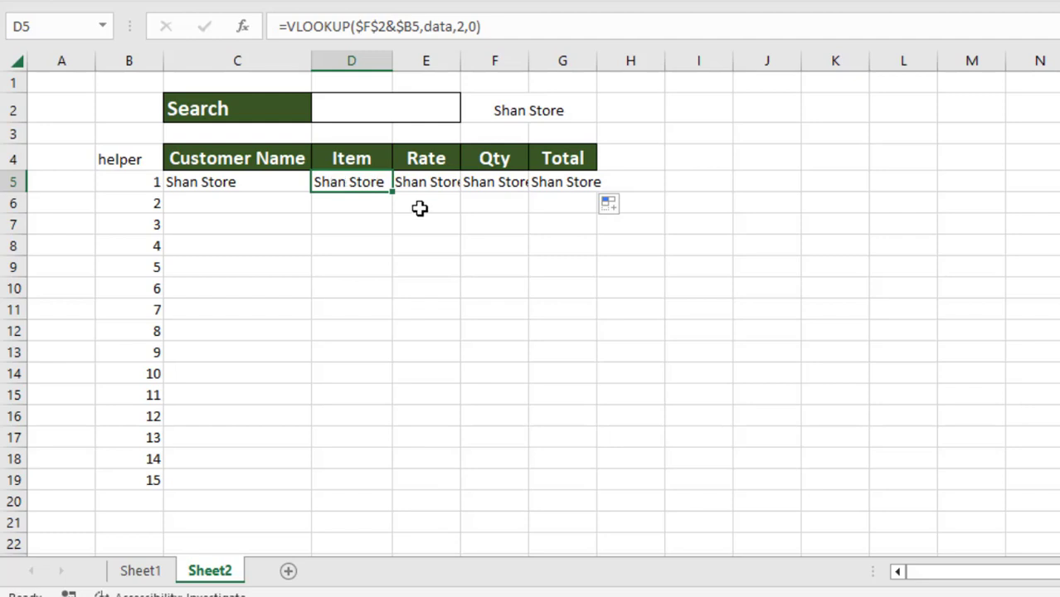
Replace the fixed column index 2 in the C5 VLOOKUP formula with a COLUMNS function.
click(247, 183)
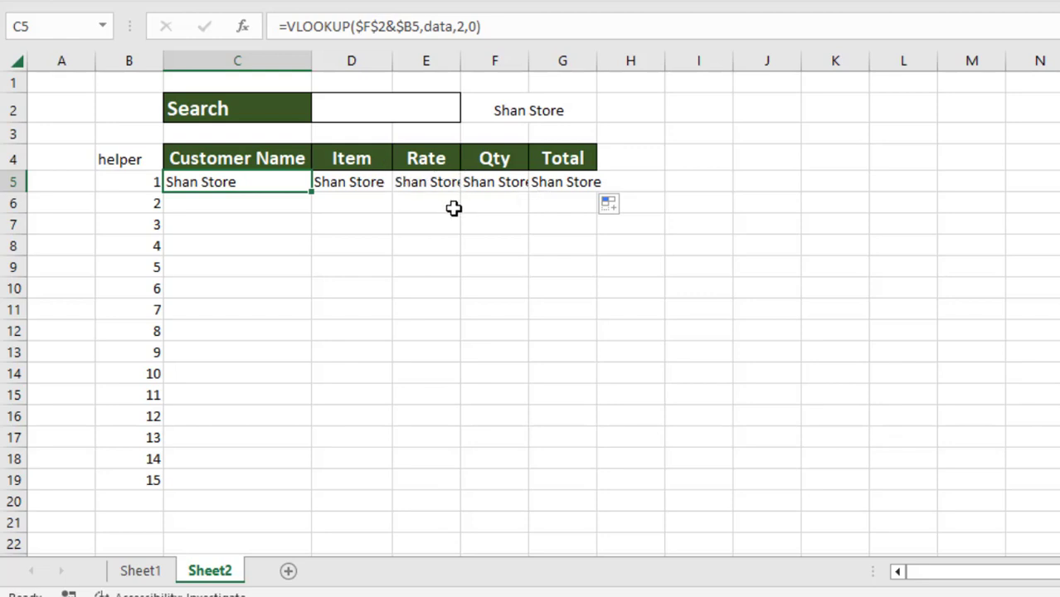
key(F2)
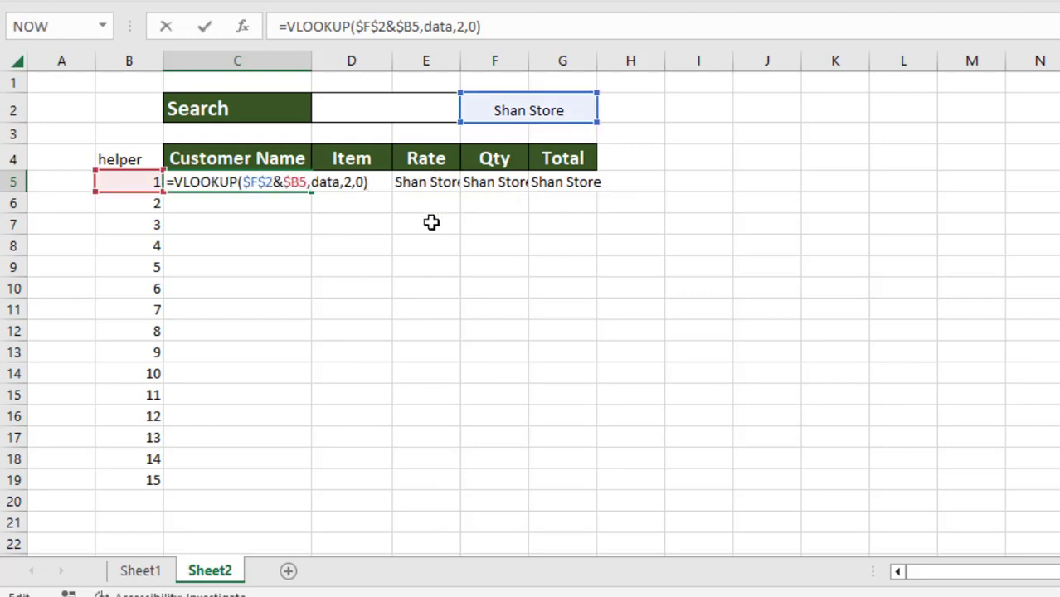
click(353, 183)
key(BackSpace)
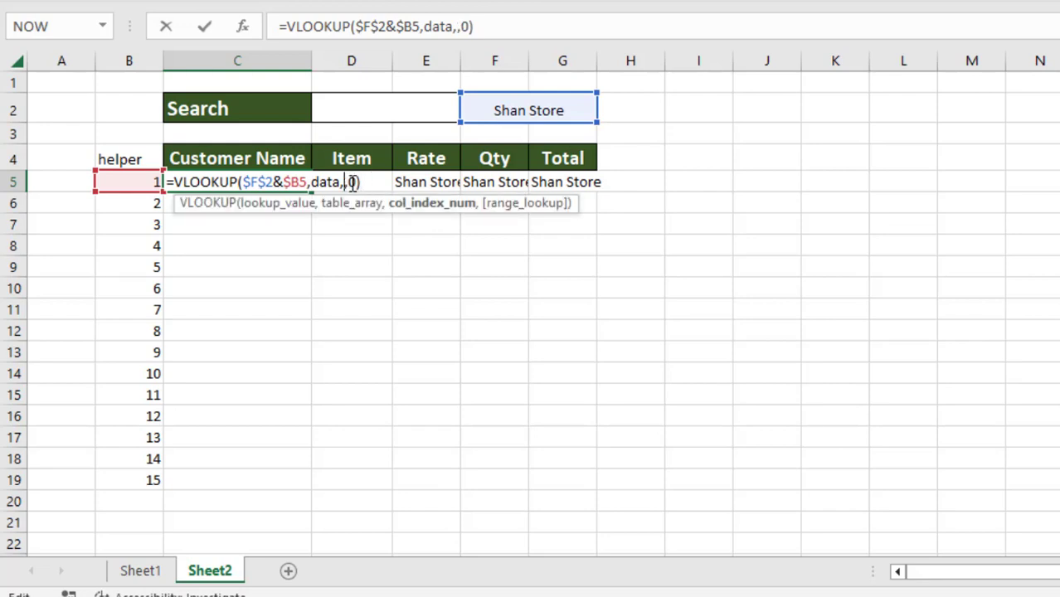
text(co)
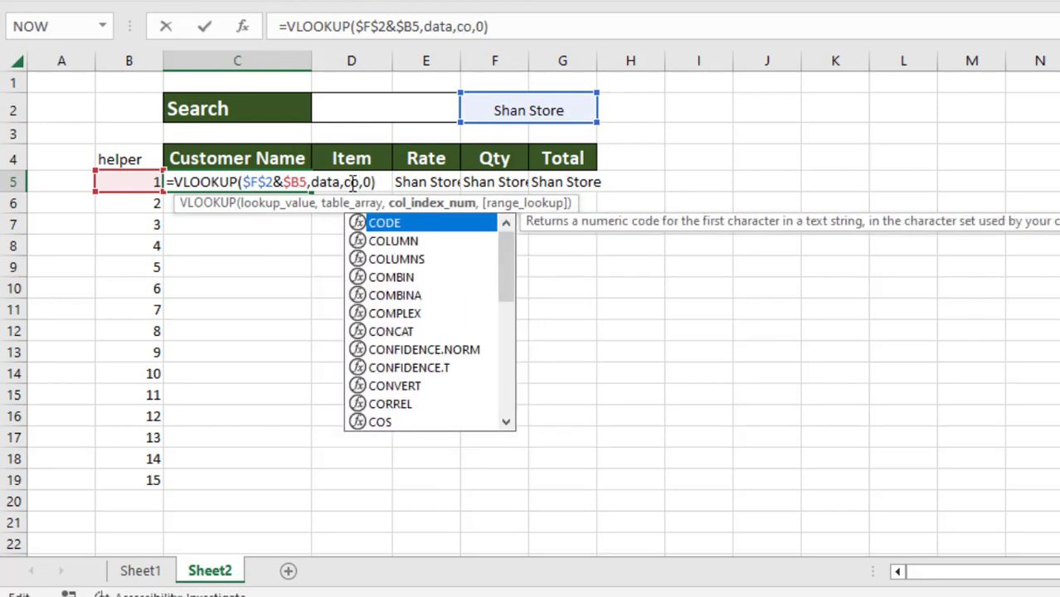
double_click(419, 260)
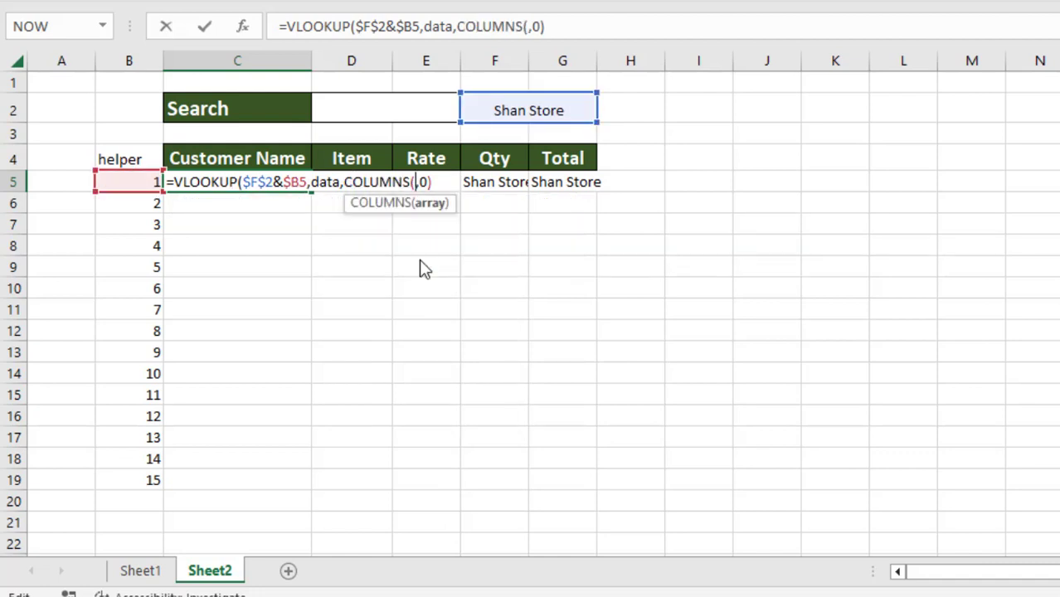
Set the COLUMNS range in the C5 formula to $B$3:C3 and enter the completed formula.
click(133, 136)
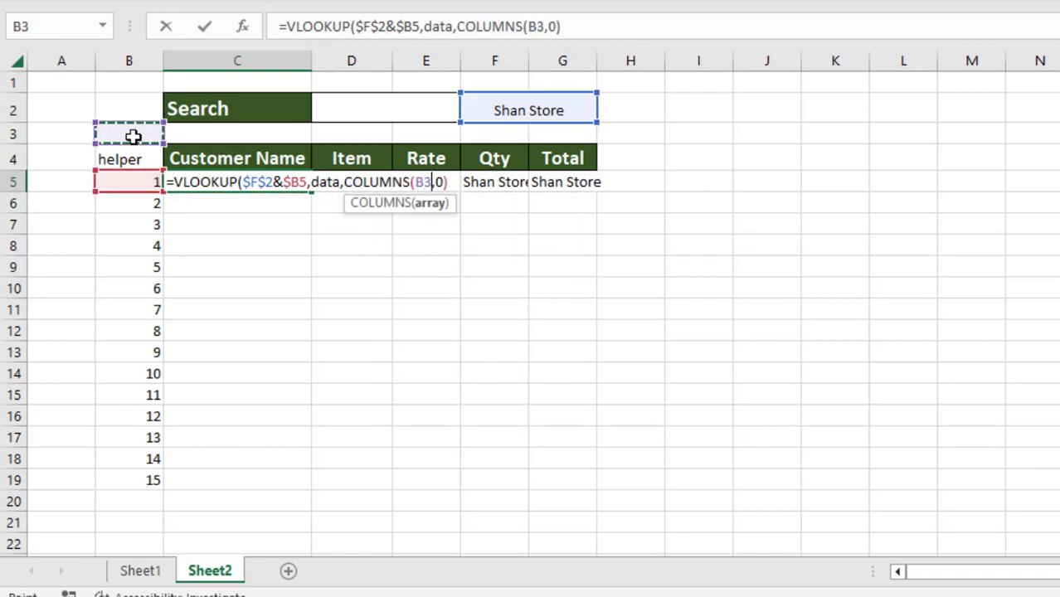
key(F4)
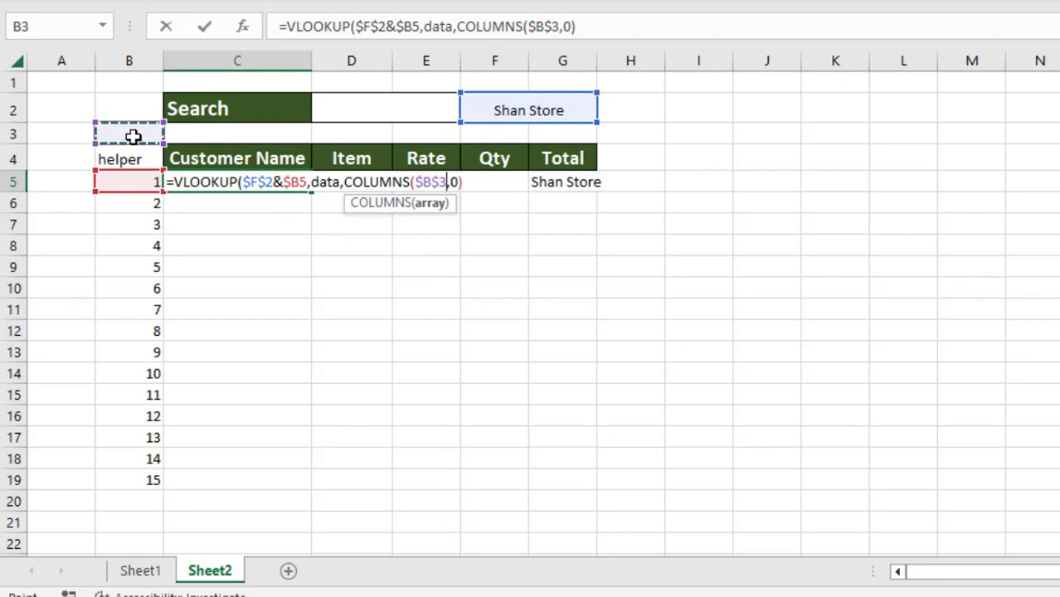
key(F8)
key(BackSpace)
key(BackSpace)
key(BackSpace)
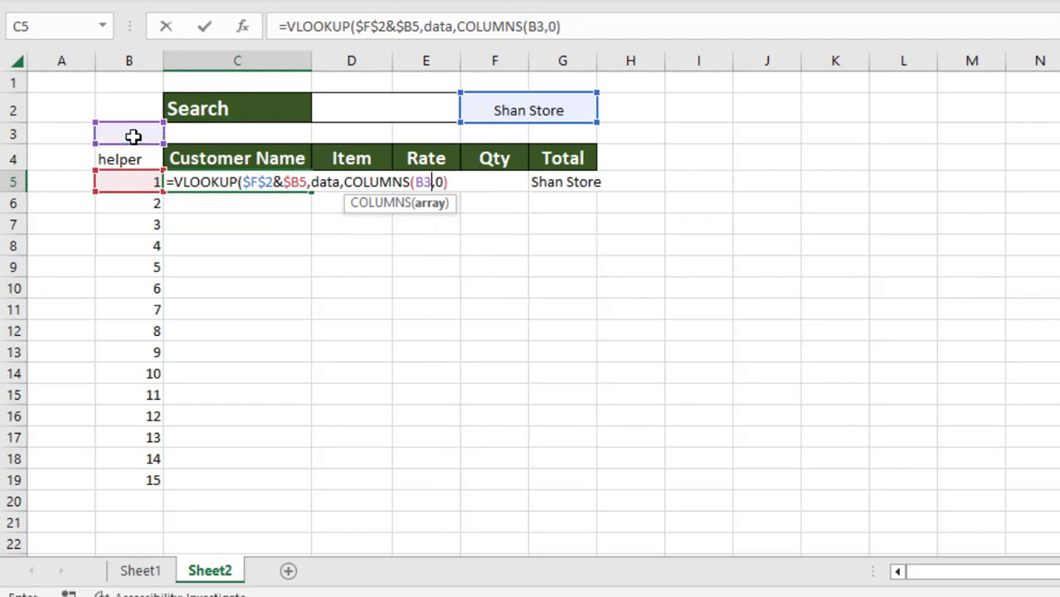
key(F4)
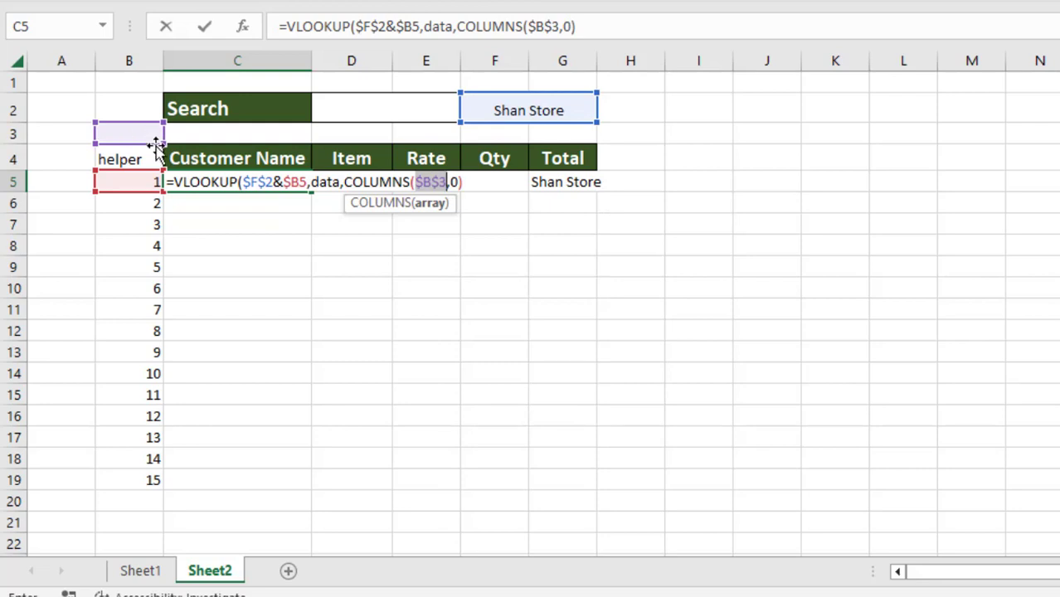
click(448, 182)
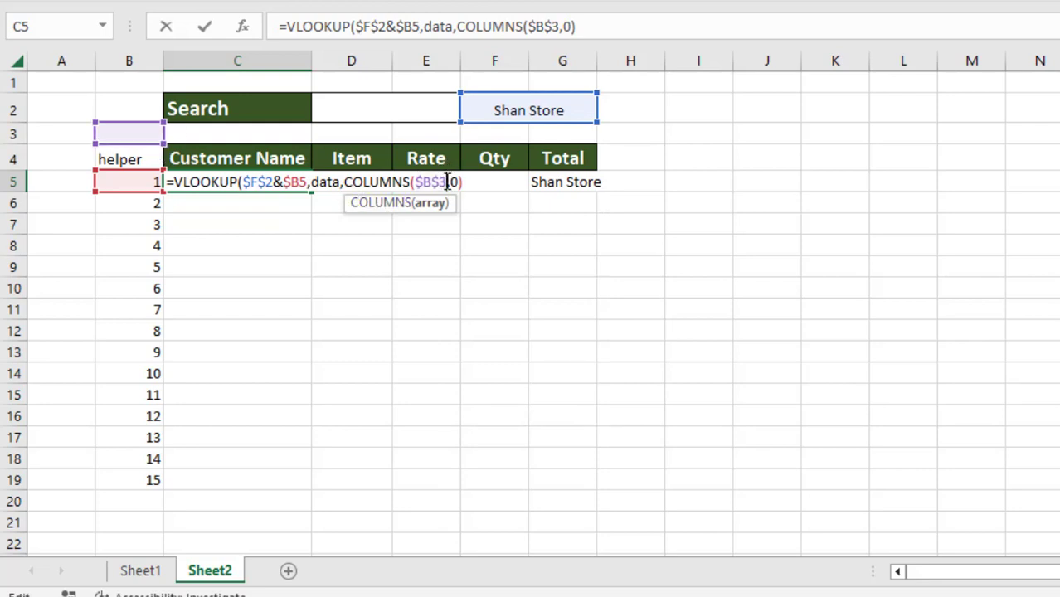
text(:)
click(273, 136)
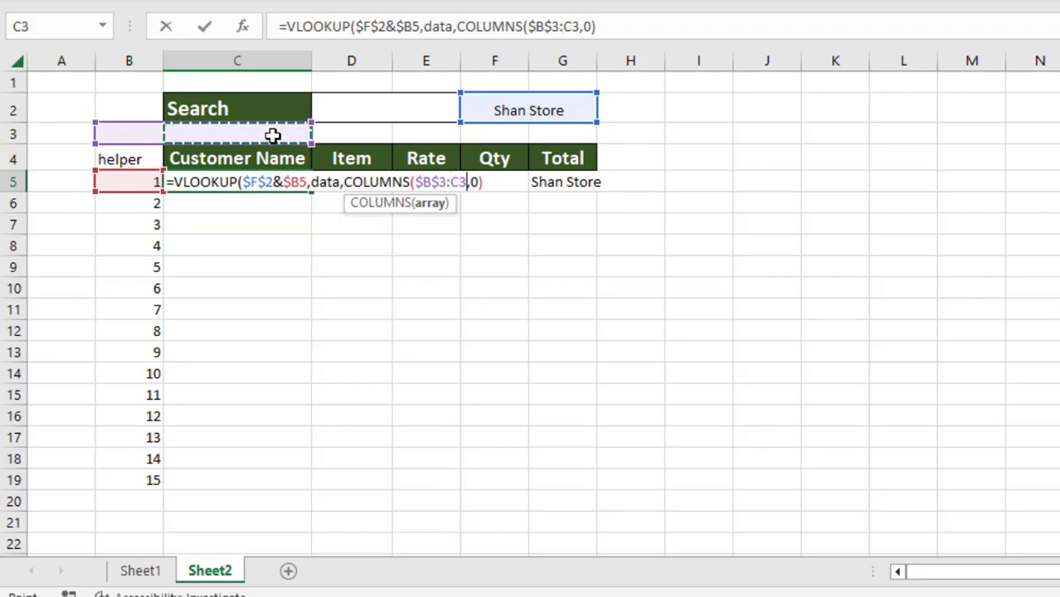
text())
key(Return)
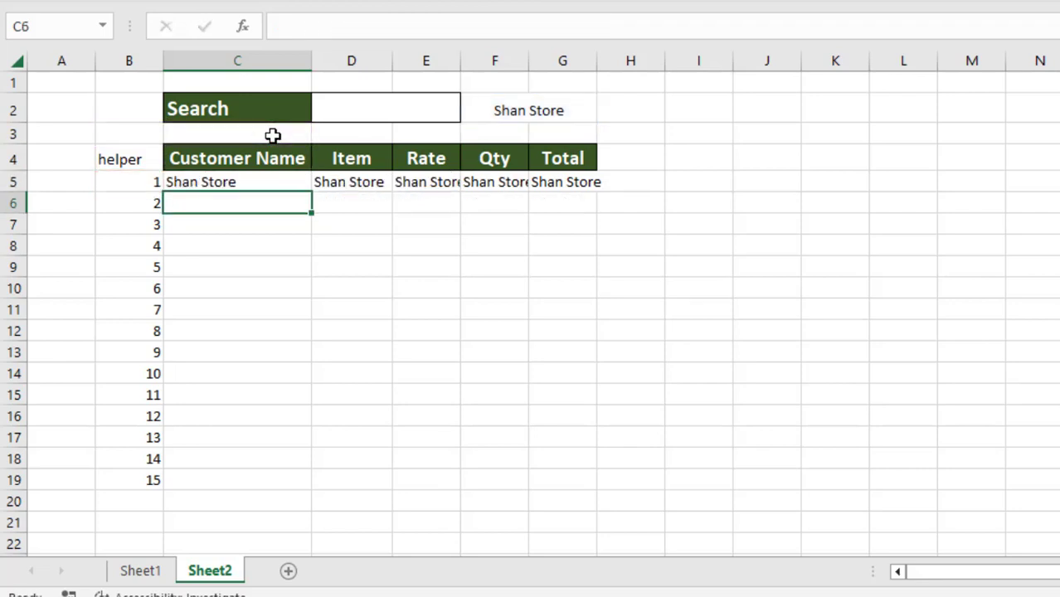
Fill the C5 formula across and down through G19 and check the copied formula in C11.
click(260, 181)
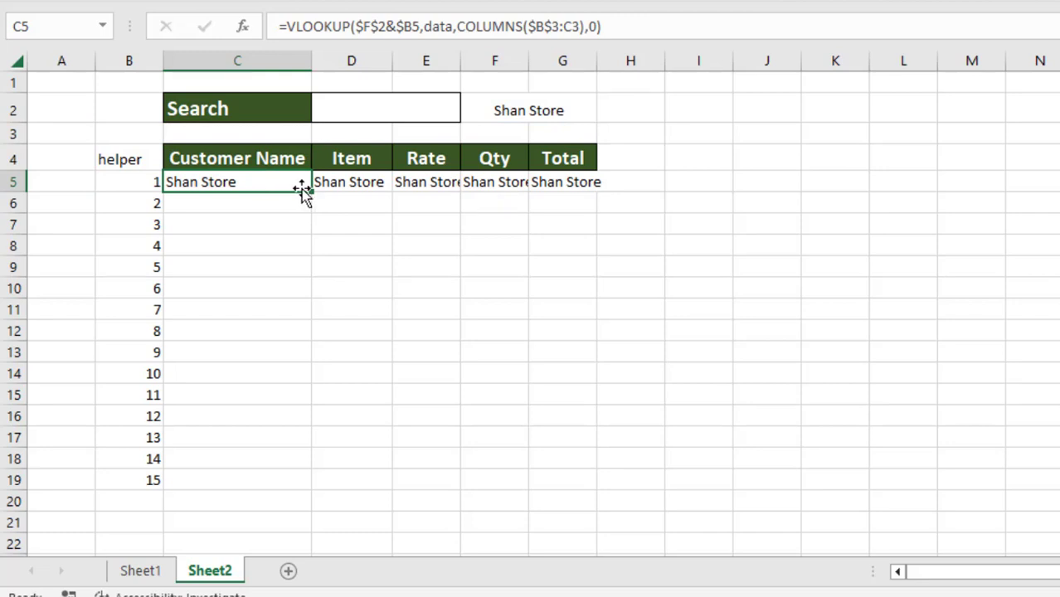
drag(314, 190, 578, 492)
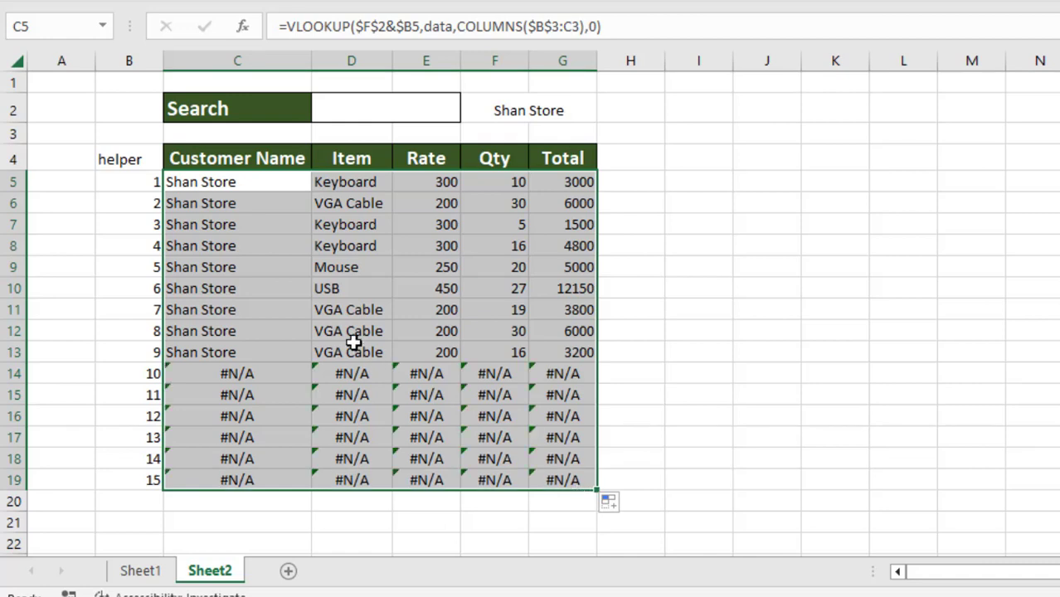
click(298, 314)
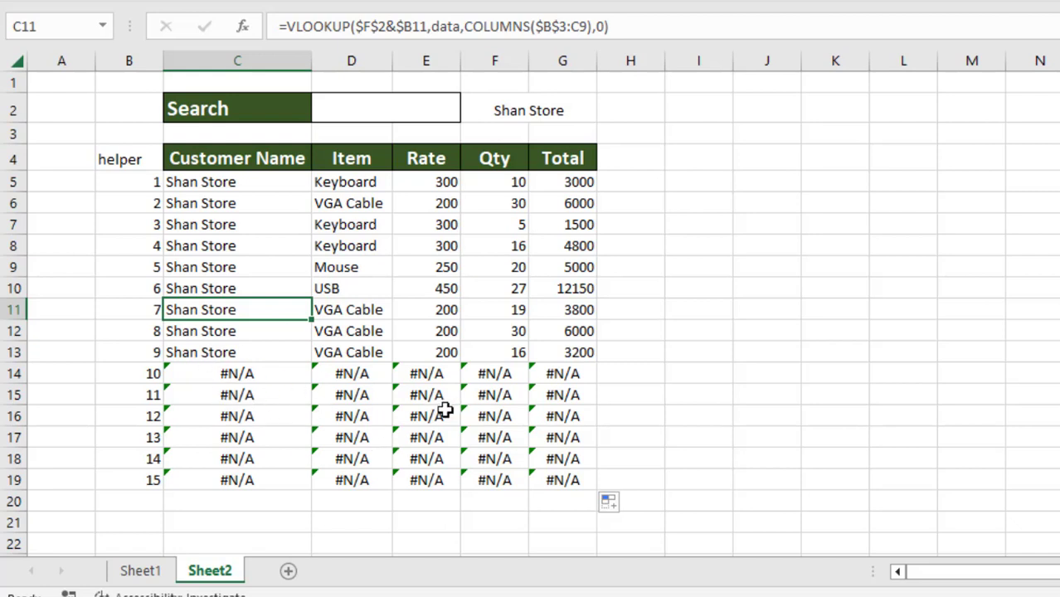
Wrap the C5 VLOOKUP formula in IFERROR with an empty string "" as the value for errors.
click(228, 182)
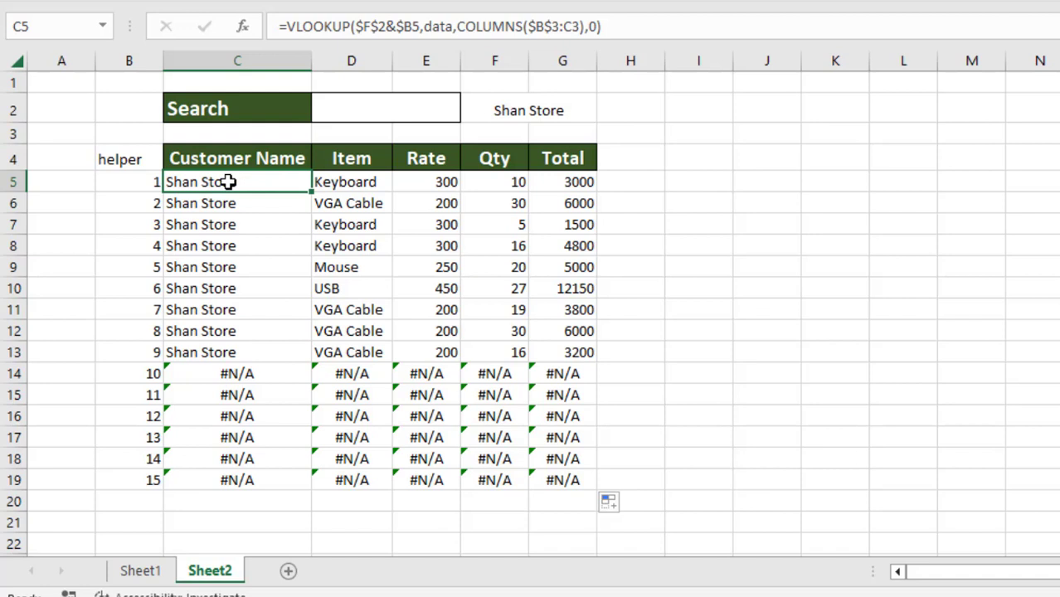
double_click(228, 182)
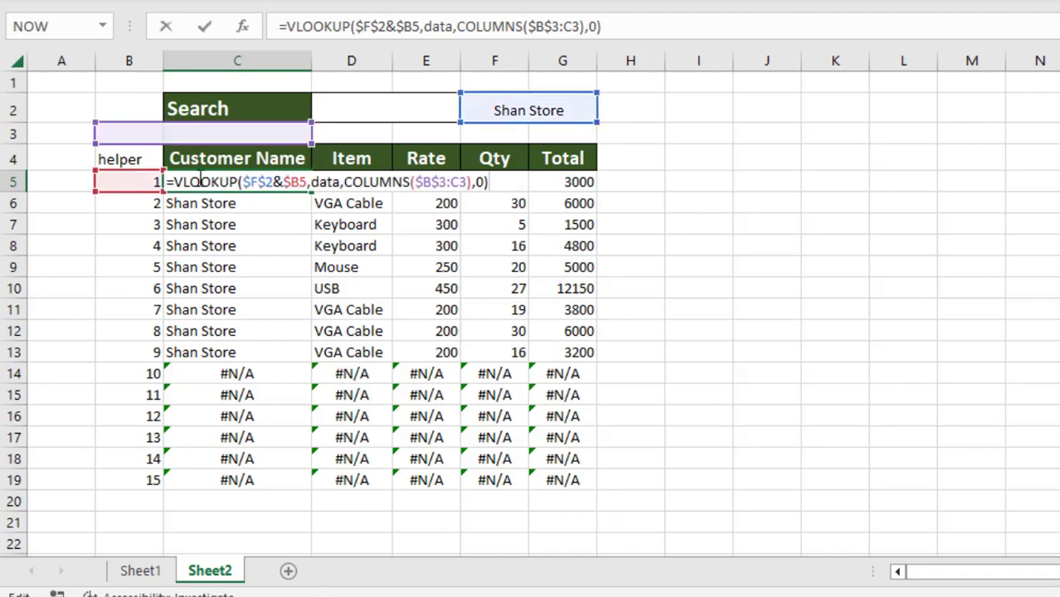
click(182, 181)
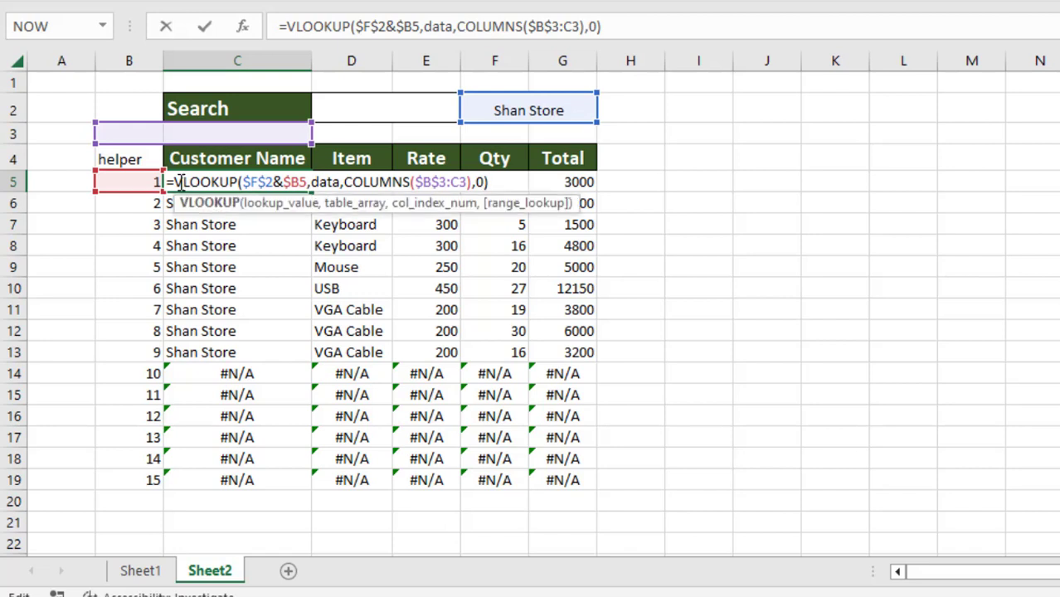
key(Left)
text(if)
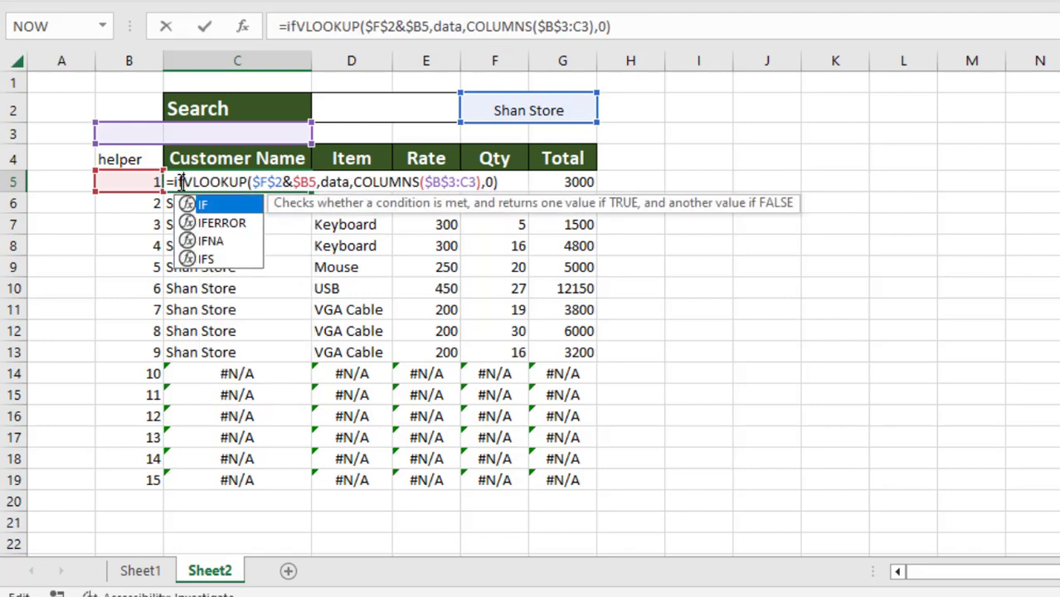
click(214, 224)
double_click(214, 226)
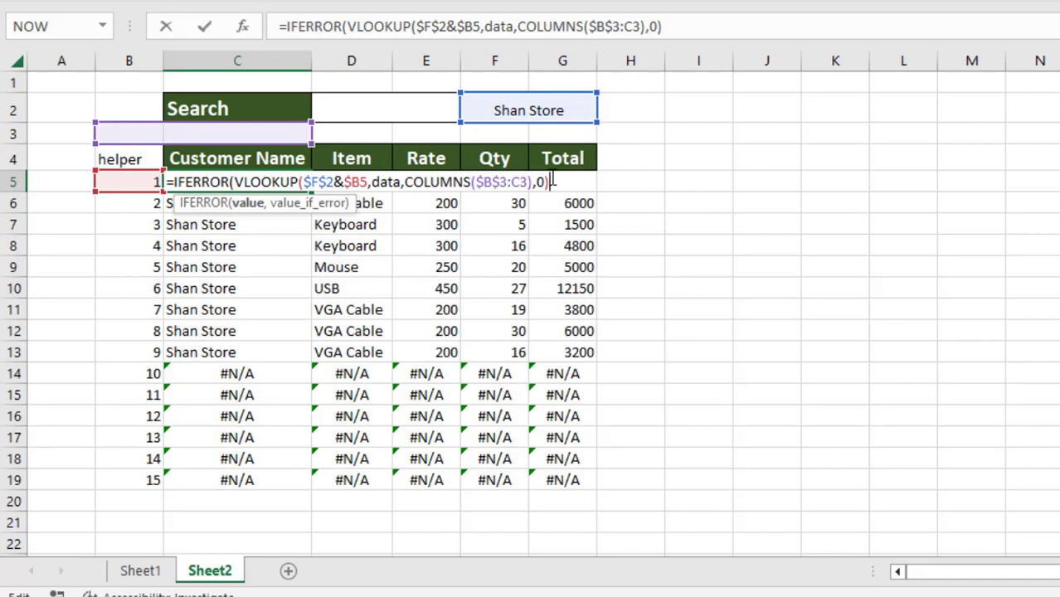
text(,"")
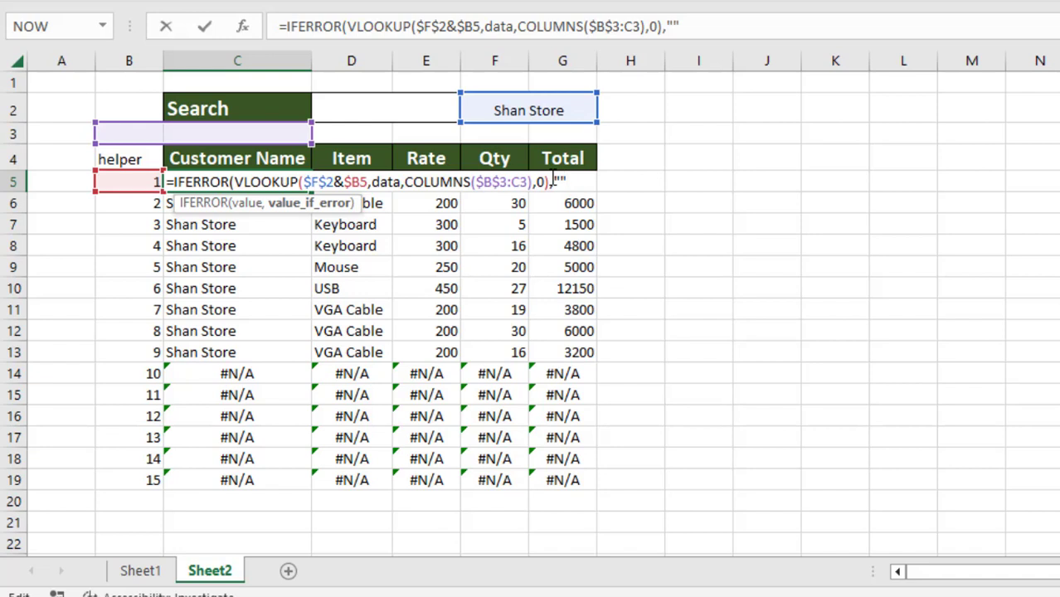
text())
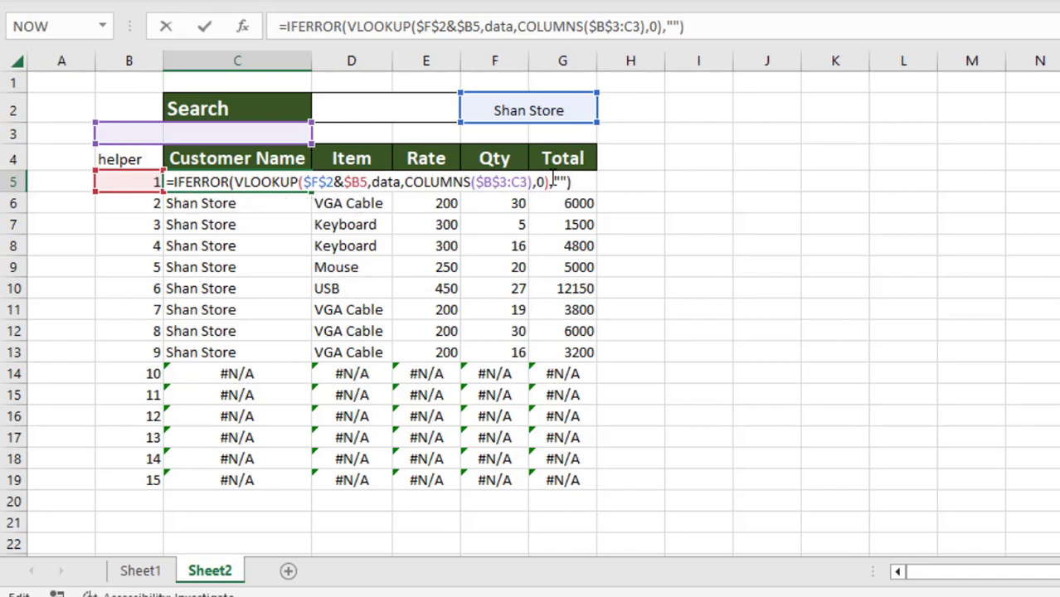
key(Return)
Fill the C5 IFERROR formula through the range C5:G19 and check the copied formula in C15.
click(286, 179)
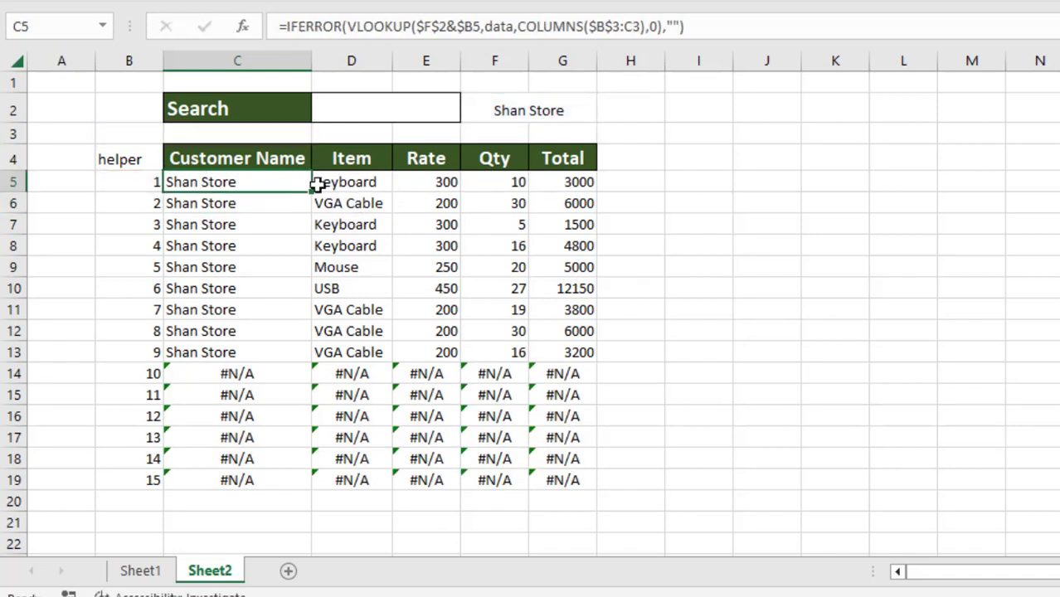
drag(312, 191, 601, 404)
click(583, 181)
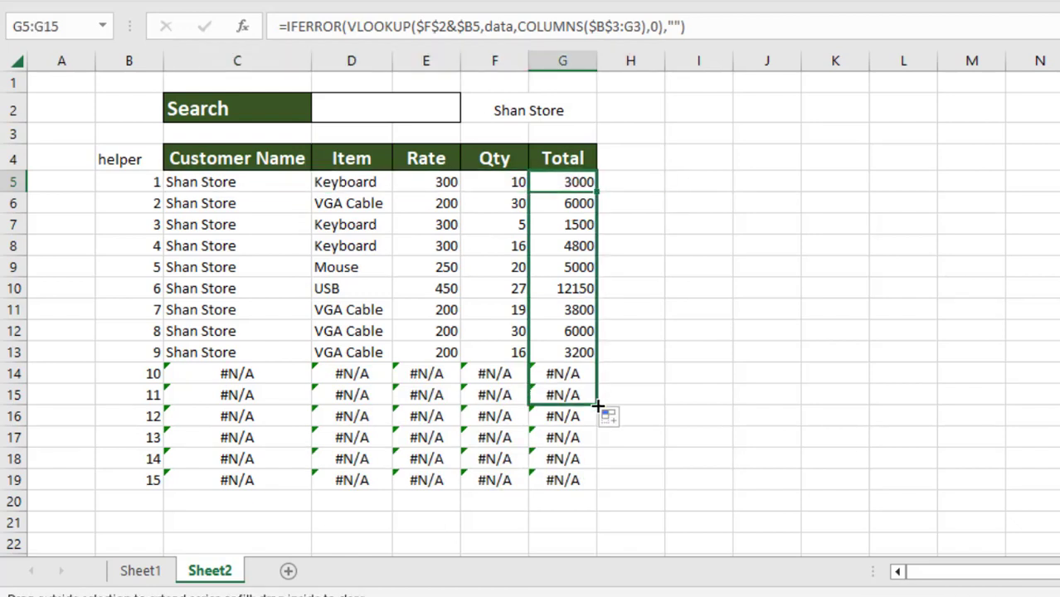
click(220, 186)
drag(311, 192, 572, 486)
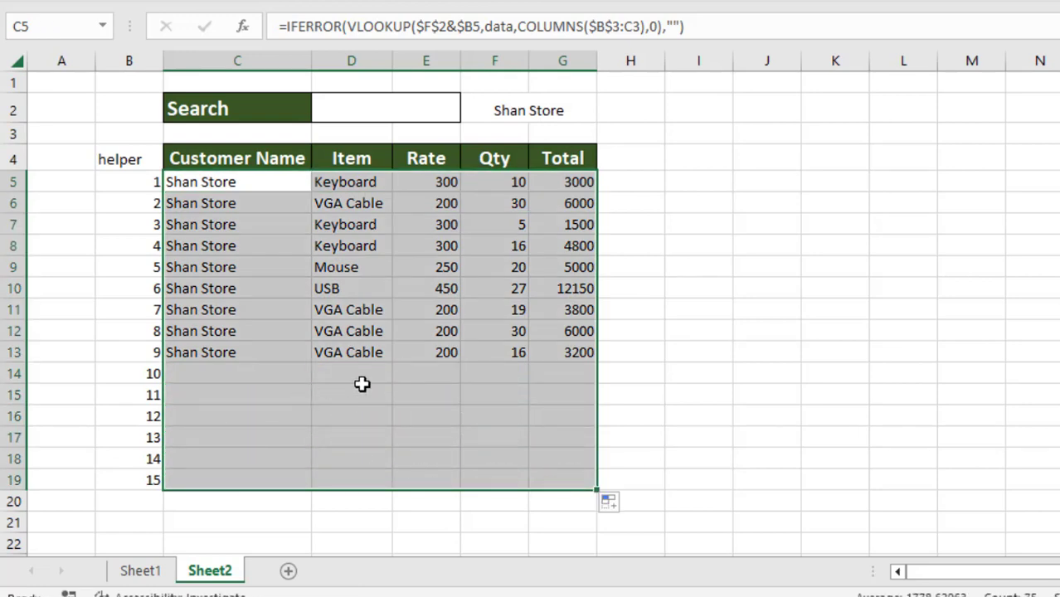
double_click(286, 396)
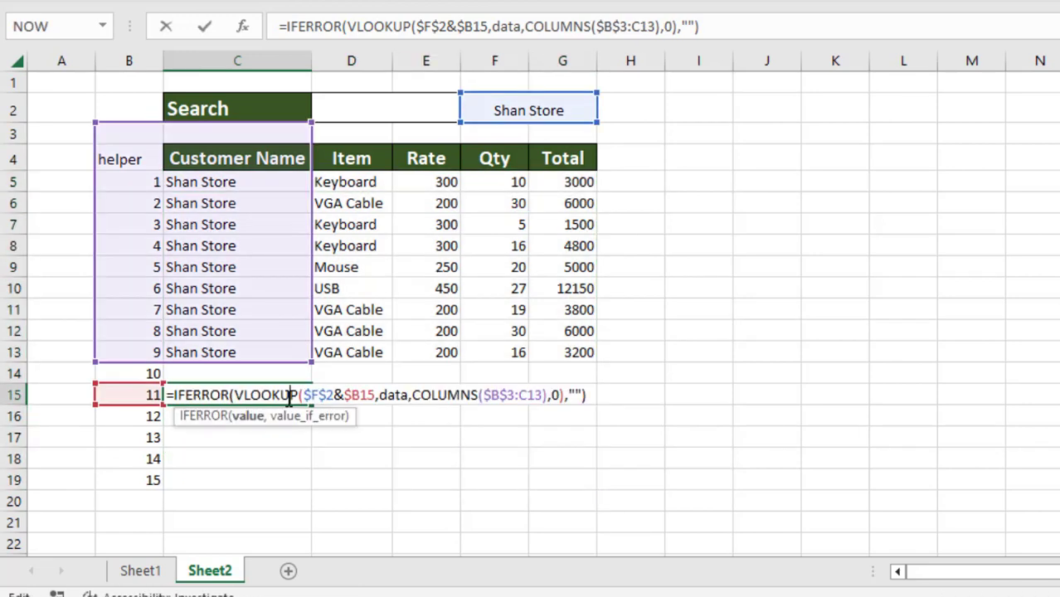
key(Return)
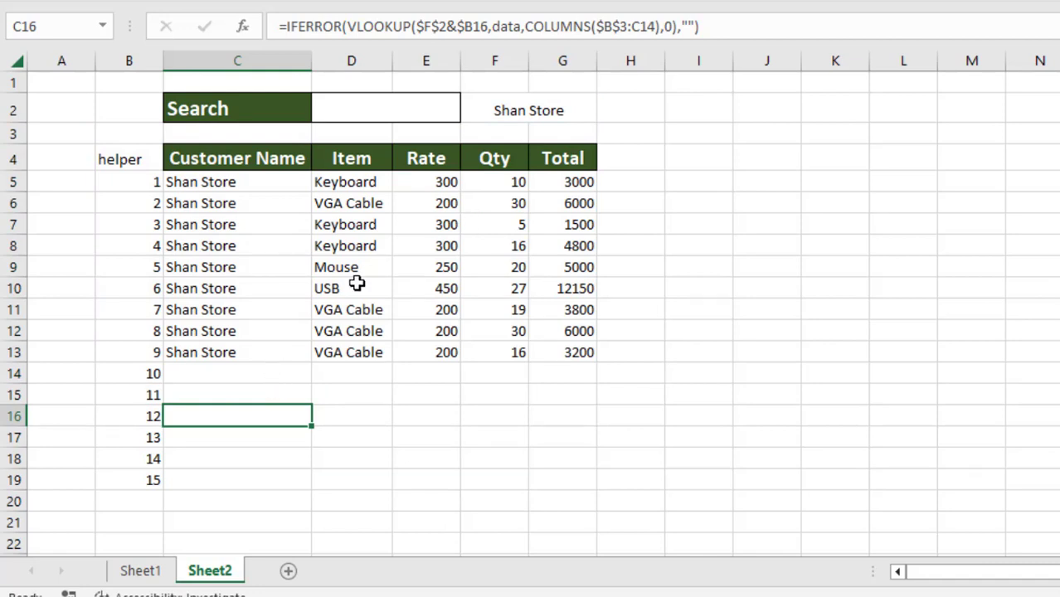
Start a VLOOKUP formula in merged cell F2, replacing the sample lookup text.
click(255, 185)
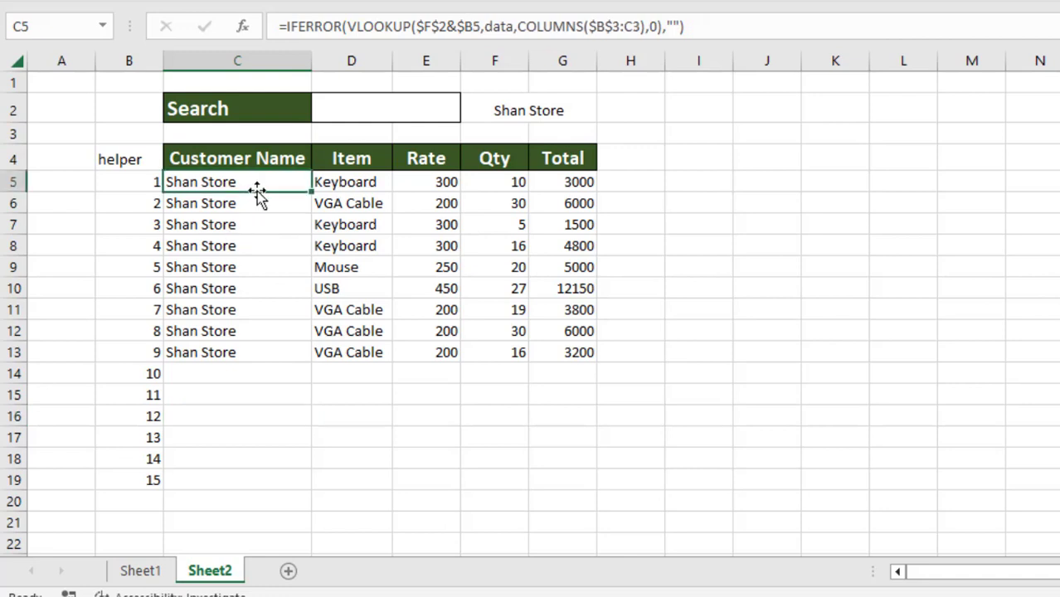
click(529, 111)
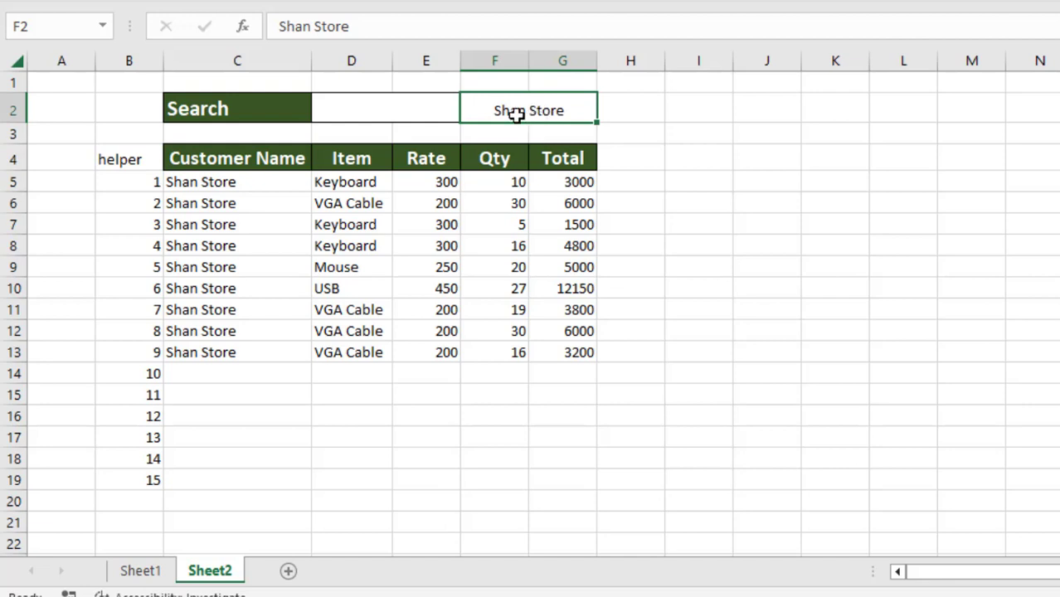
click(412, 108)
click(515, 110)
text(=vl)
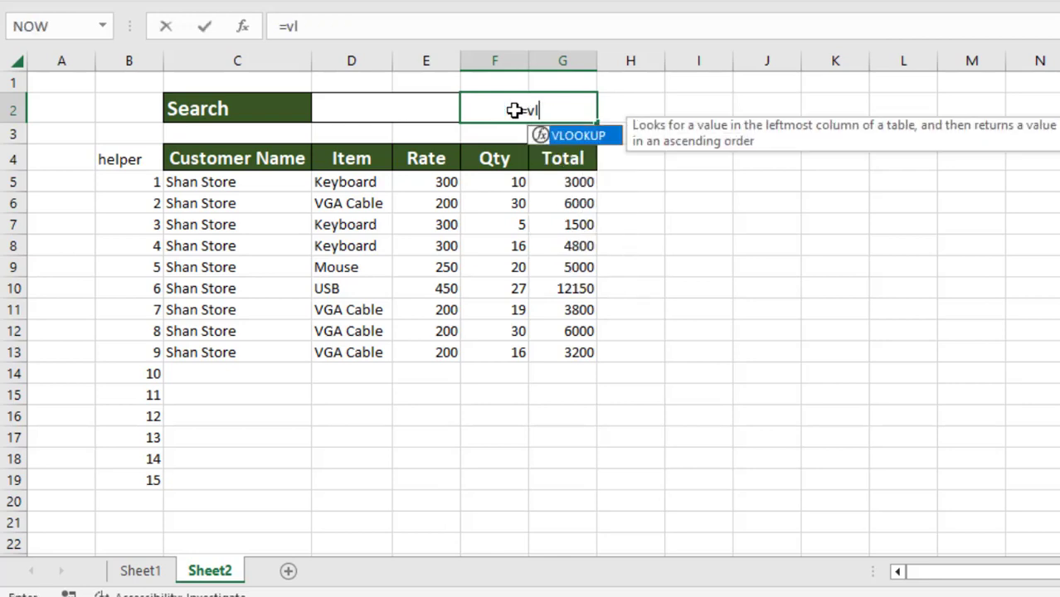
double_click(567, 134)
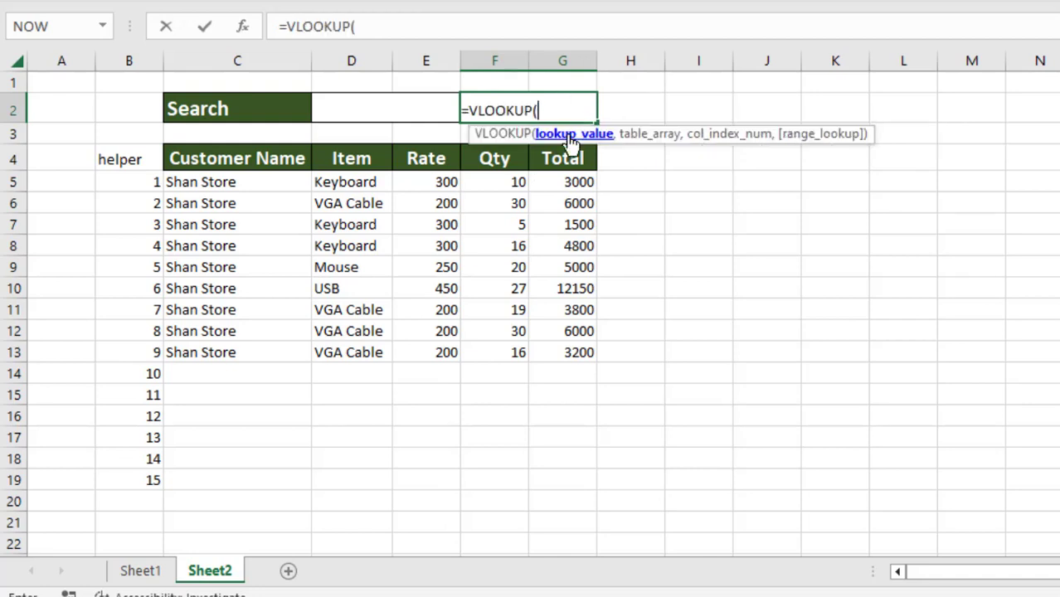
click(387, 109)
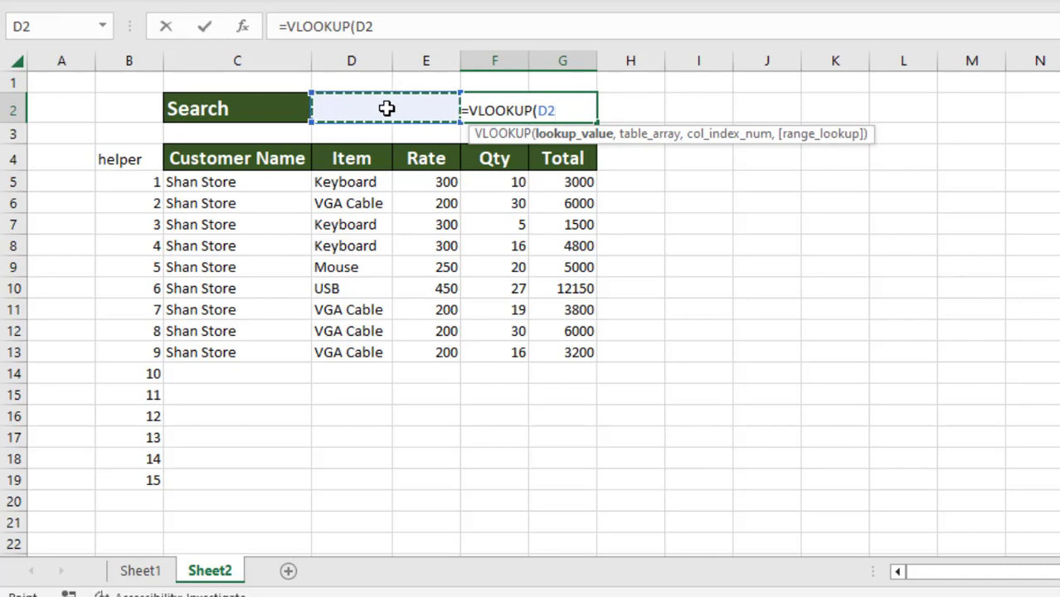
key(F4)
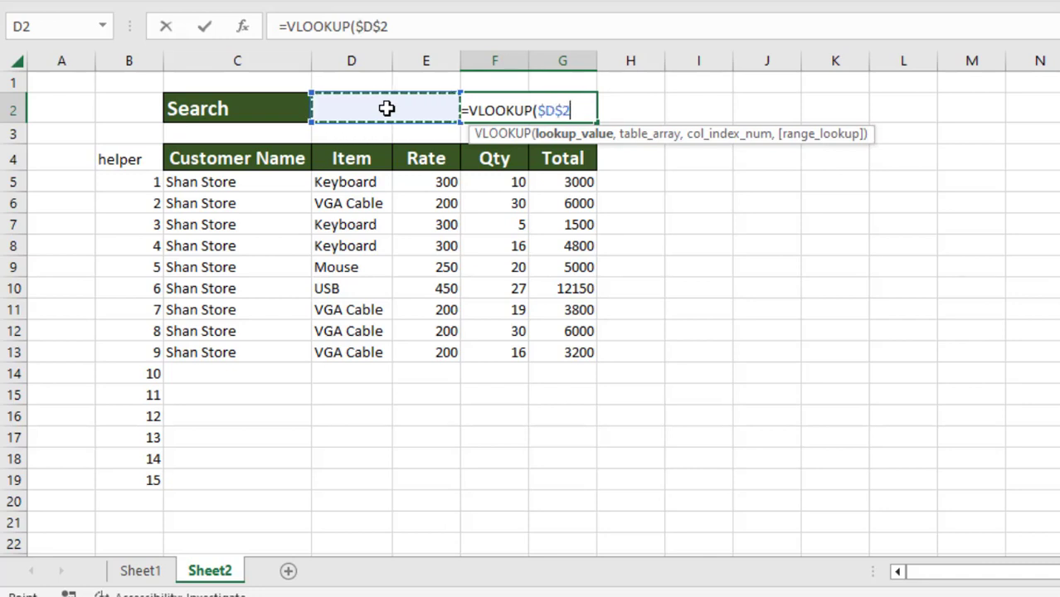
key(BackSpace)
key(BackSpace)
key(BackSpace)
key(BackSpace)
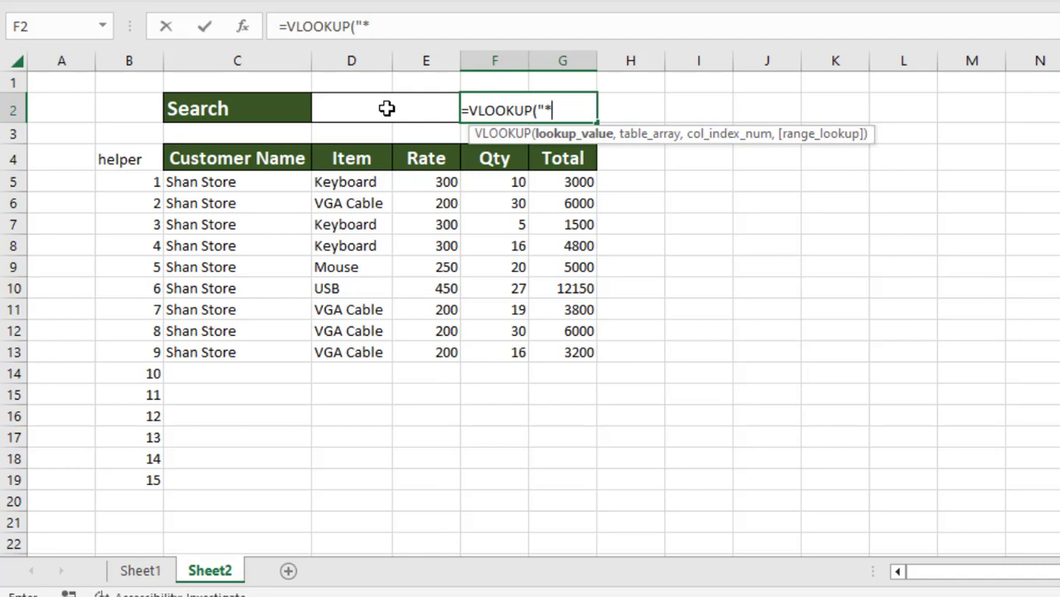
Complete the F2 formula as =VLOOKUP("*"&$D$2&"*",data,2,0) with an absolute reference to the search cell.
text("&)
click(386, 109)
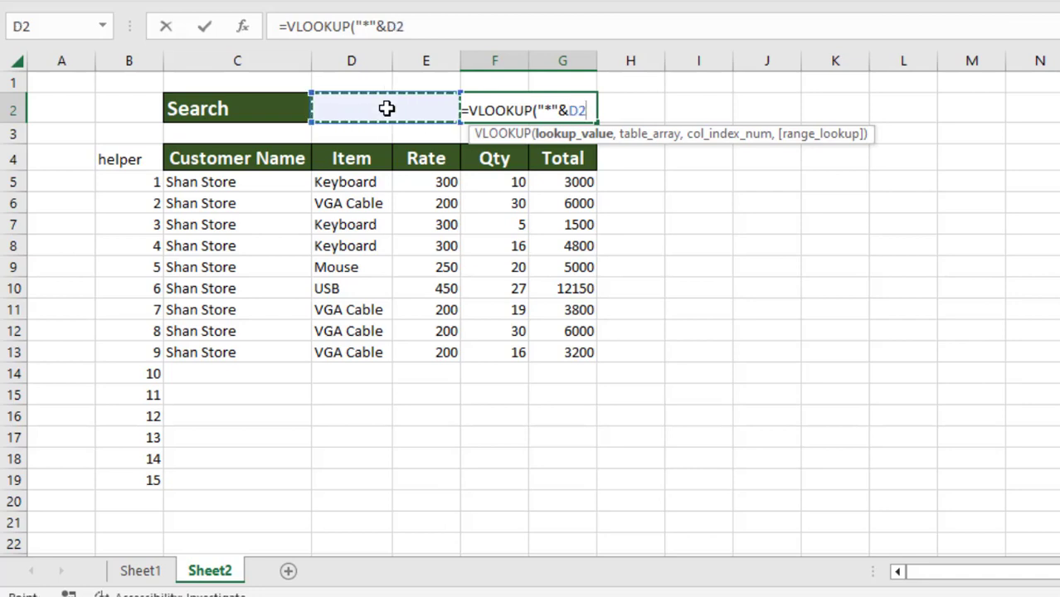
key(F4)
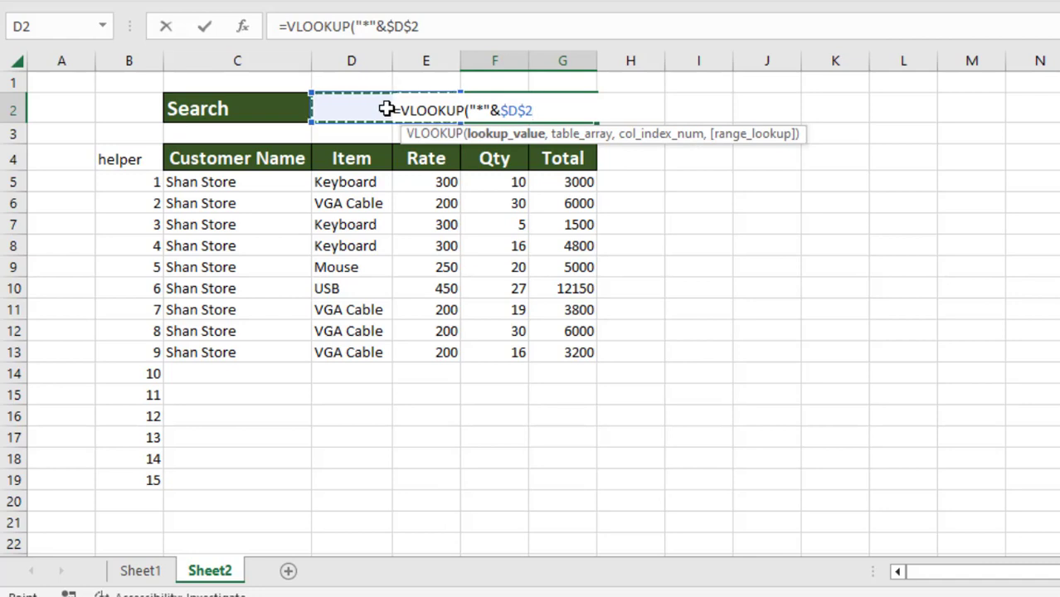
text(&"*)
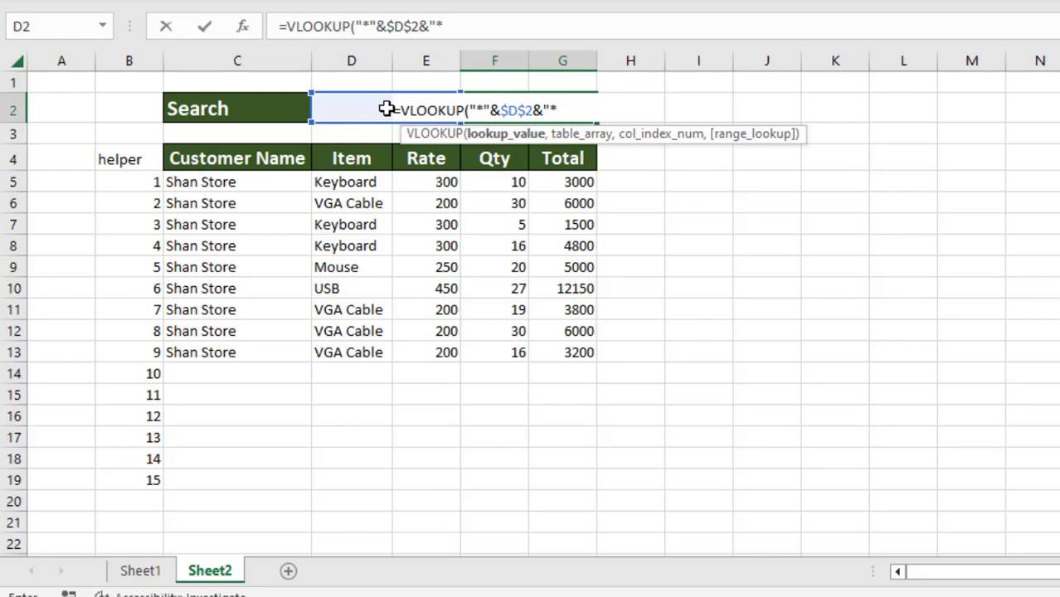
text(",dat)
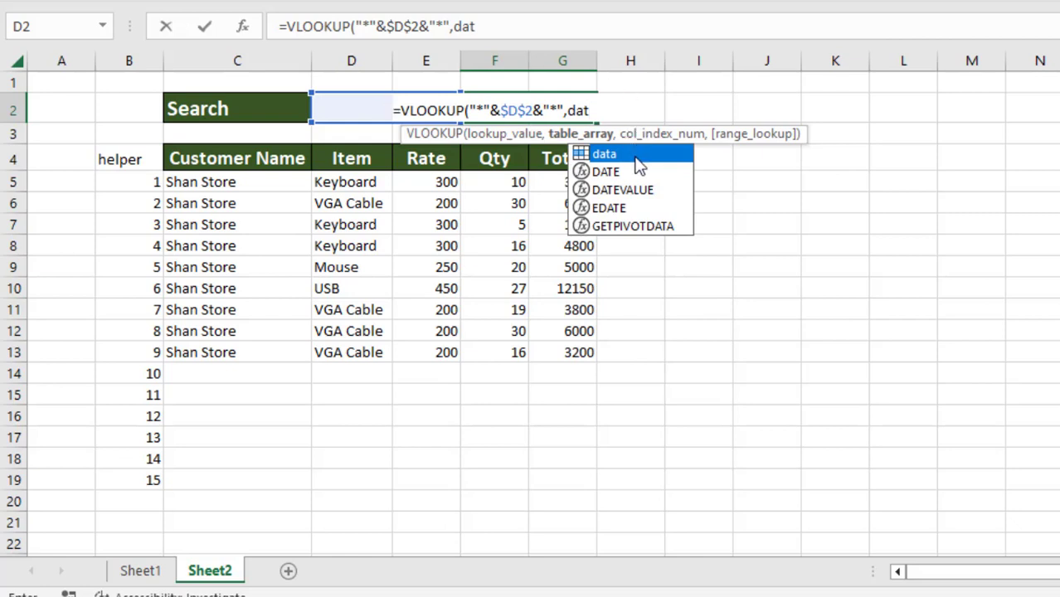
double_click(636, 158)
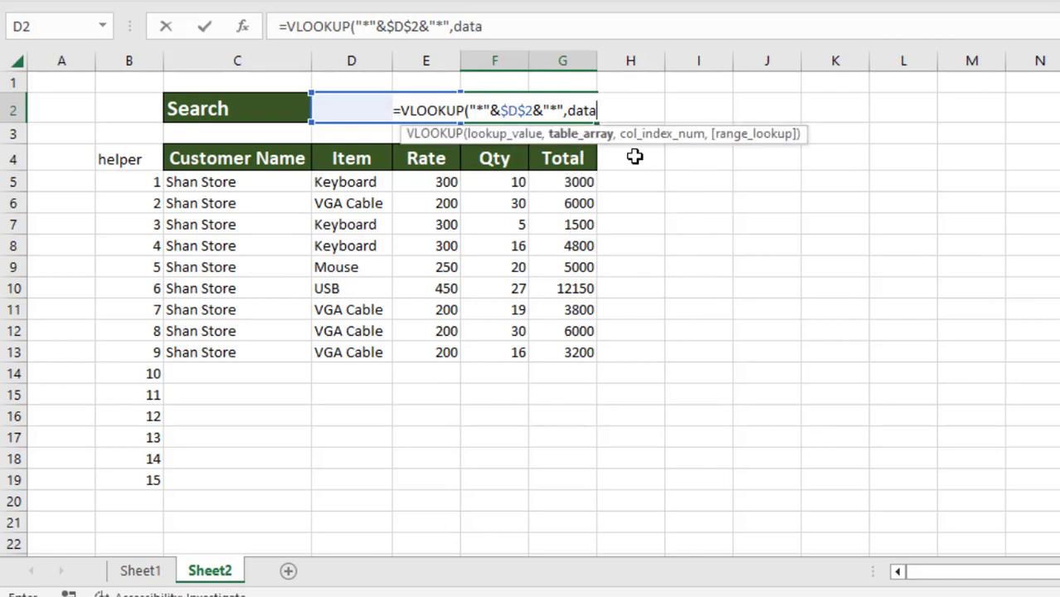
text(,2)
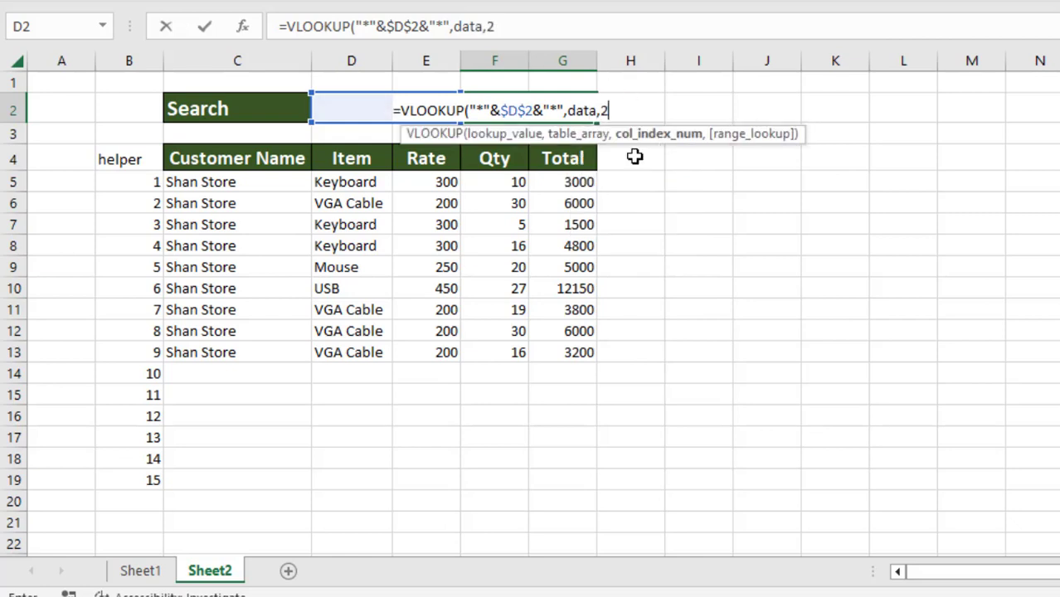
text(,0)
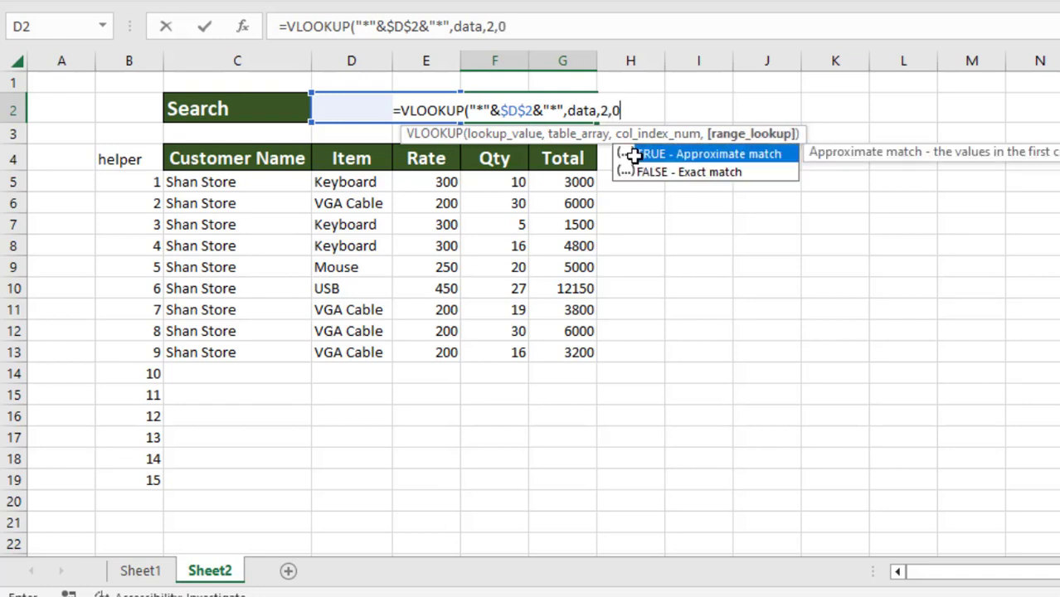
text())
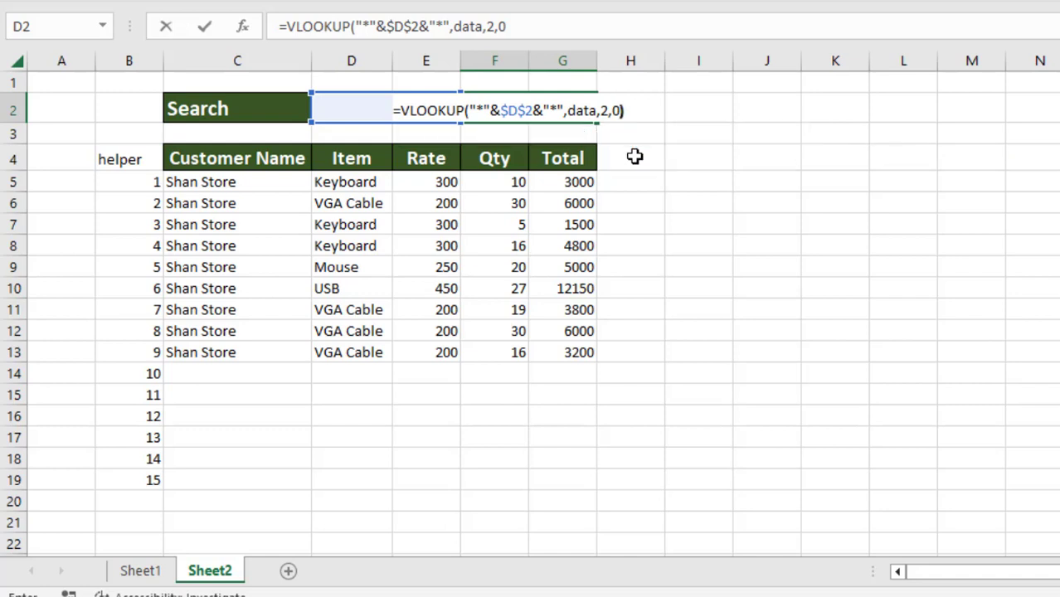
key(Return)
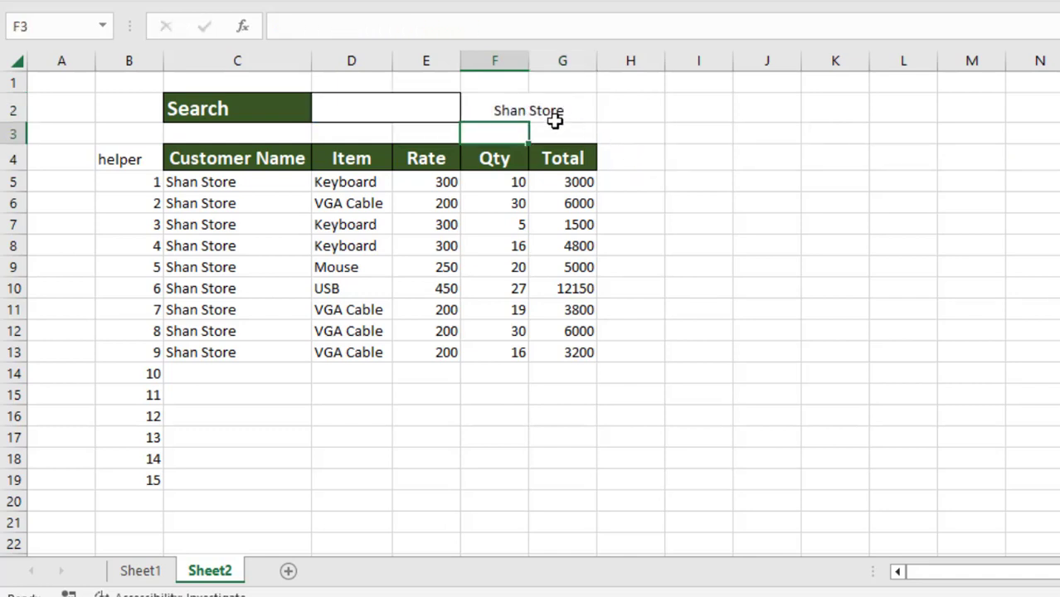
Test the search box by entering "f" in D2, and clear the cell again.
click(375, 111)
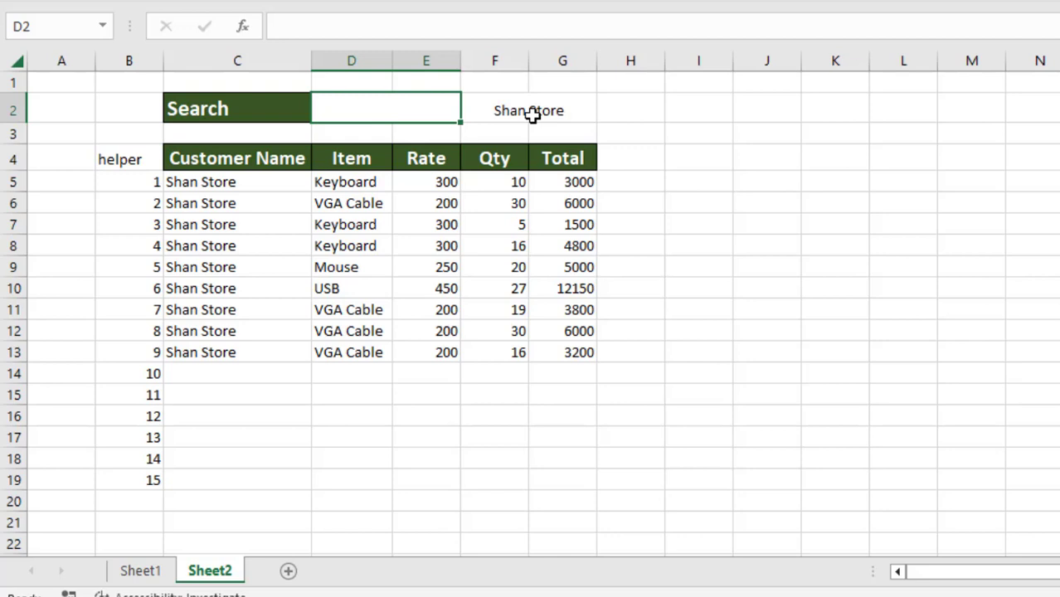
text(f)
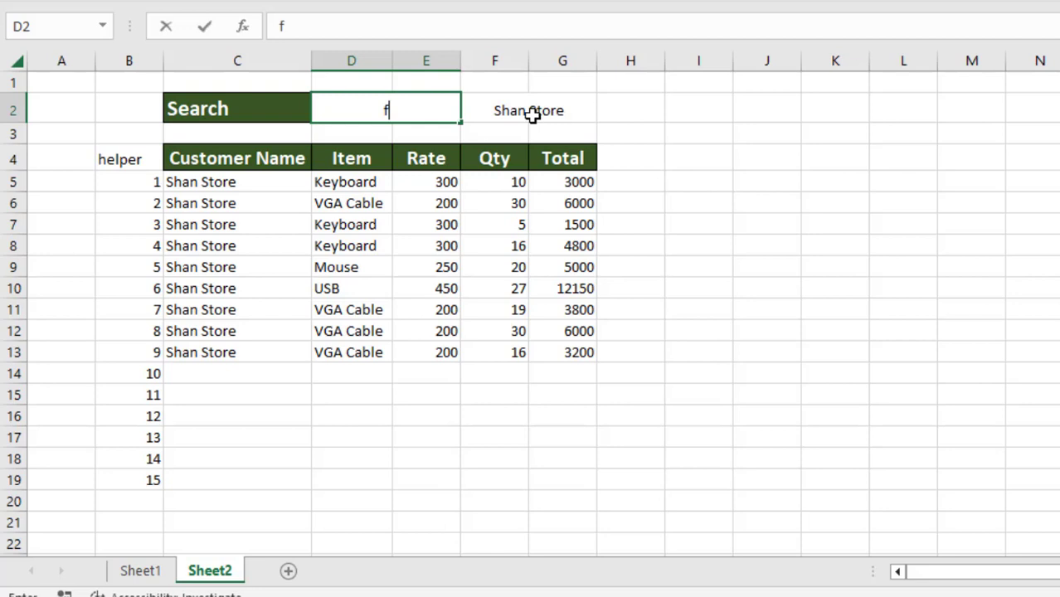
key(Return)
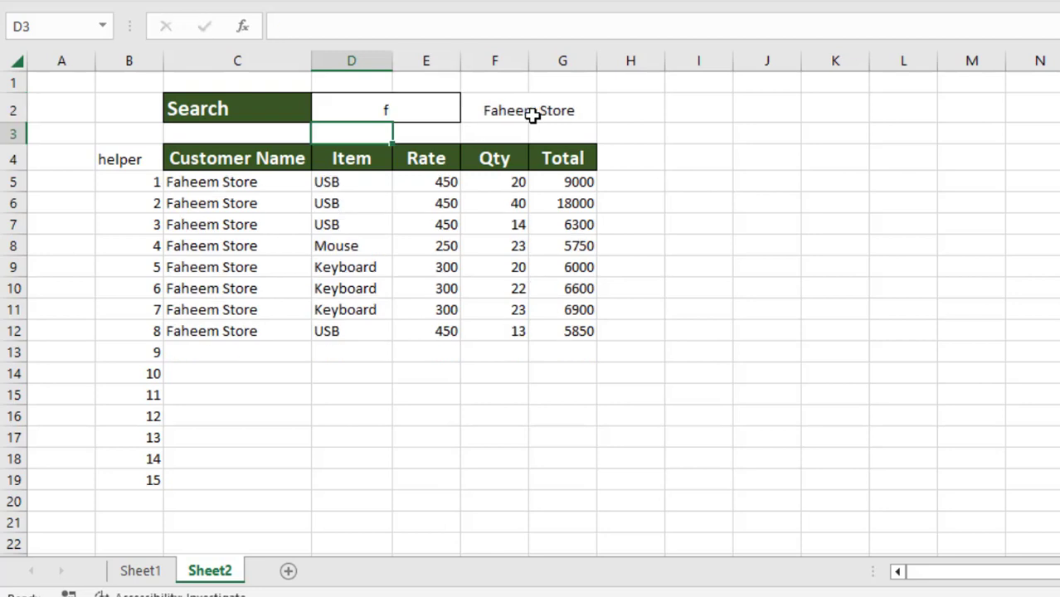
click(414, 116)
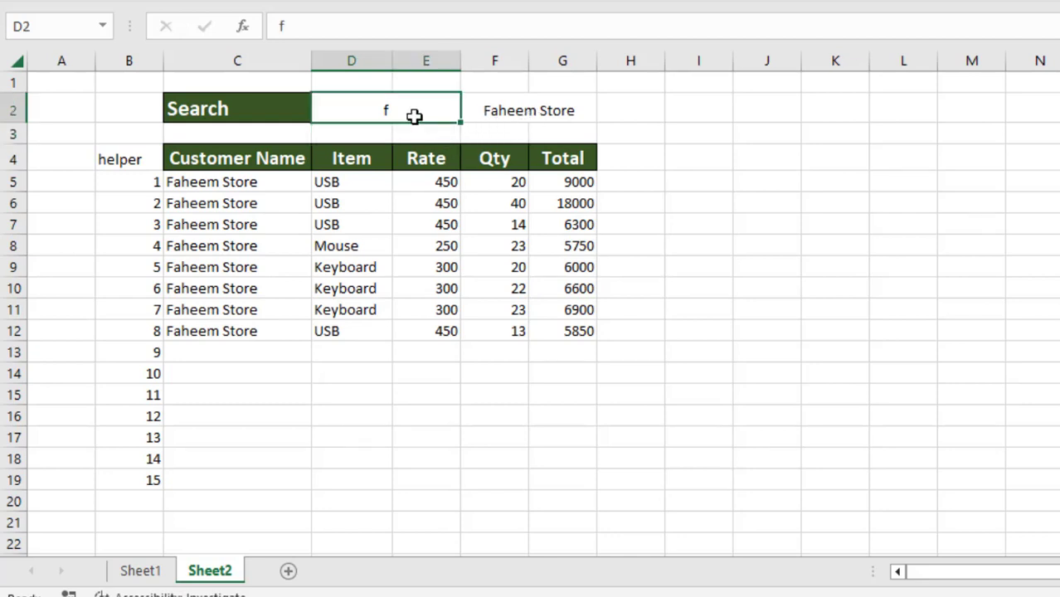
key(BackSpace)
click(694, 250)
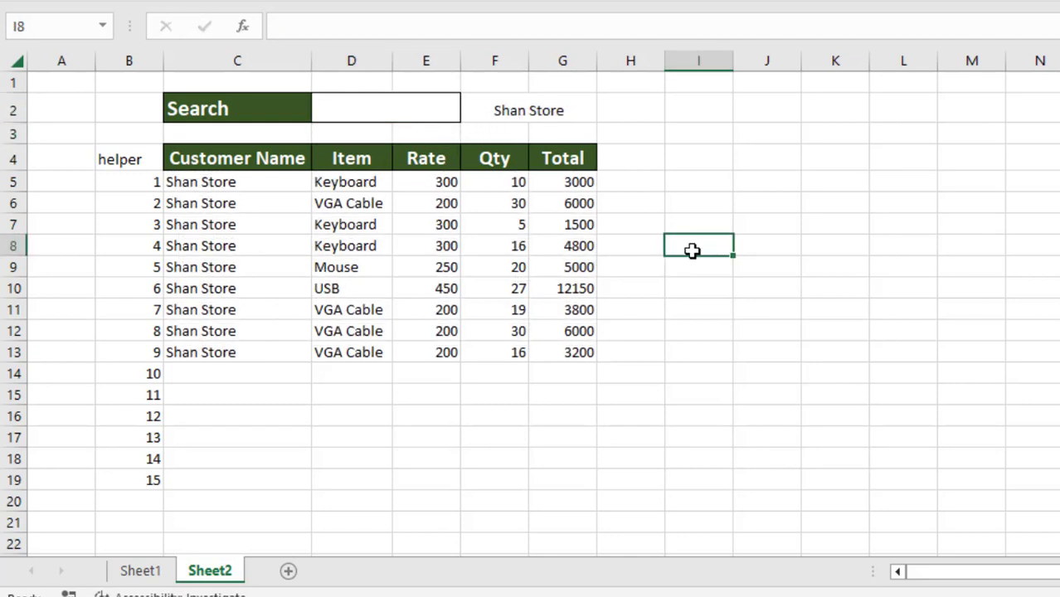
Wrap the C5 IFERROR formula in IF($D$2="","",…) so that it returns an empty string when the search cell is blank.
click(224, 185)
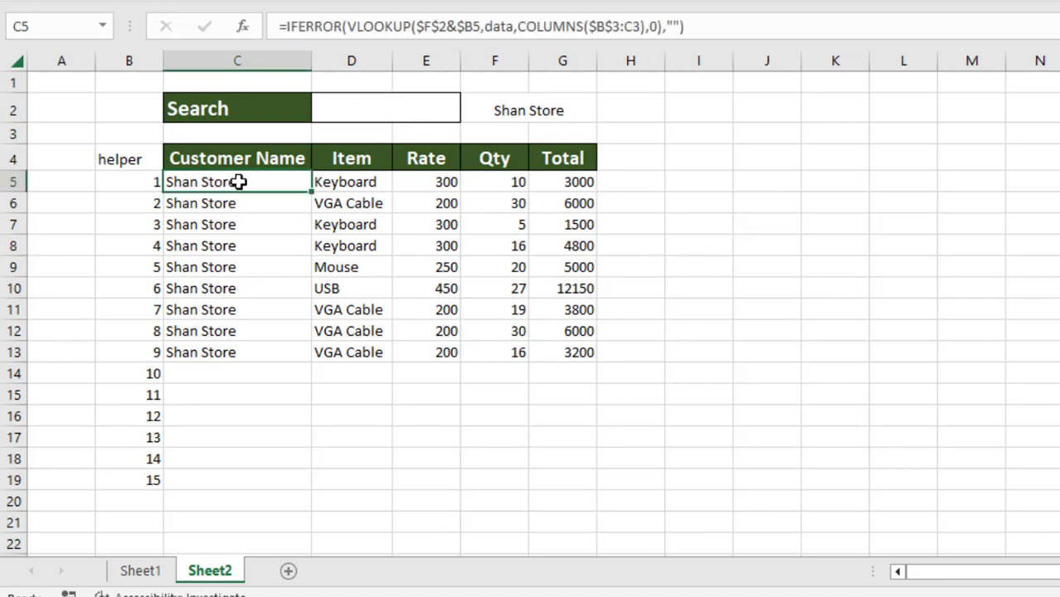
double_click(238, 182)
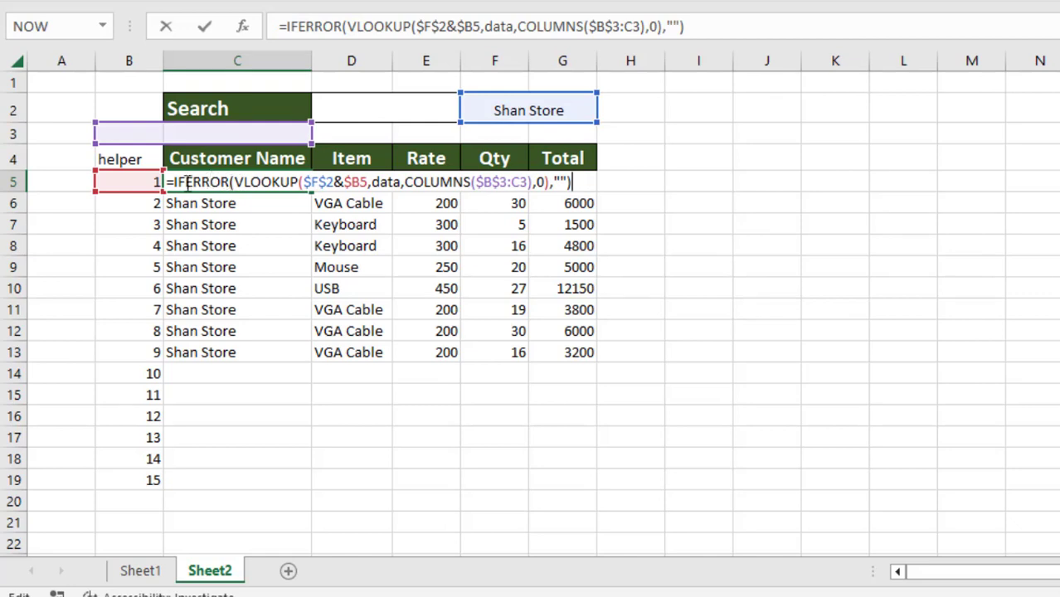
click(175, 181)
text(if)
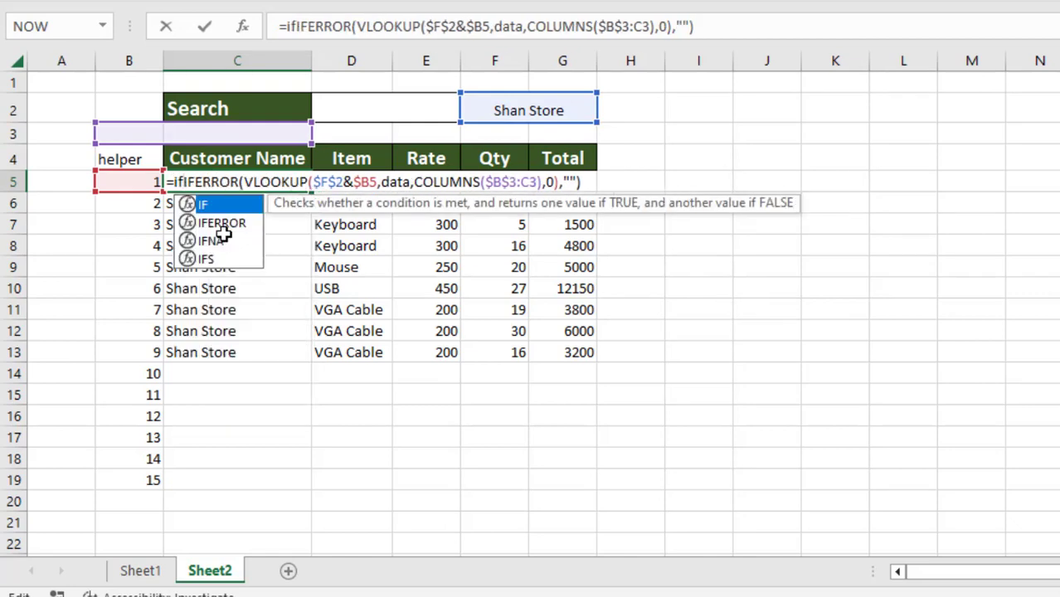
text(()
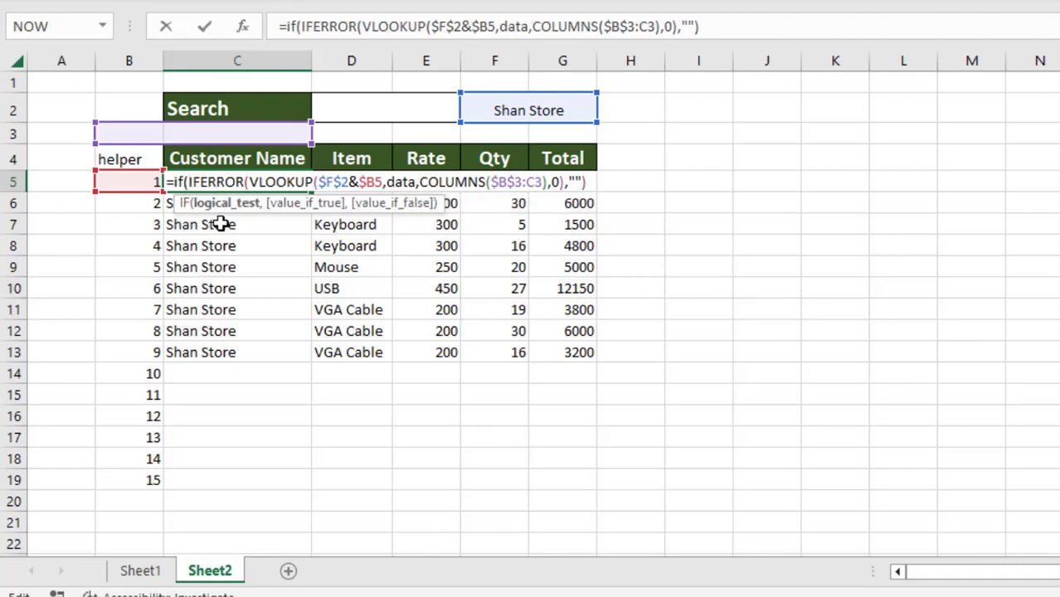
click(365, 101)
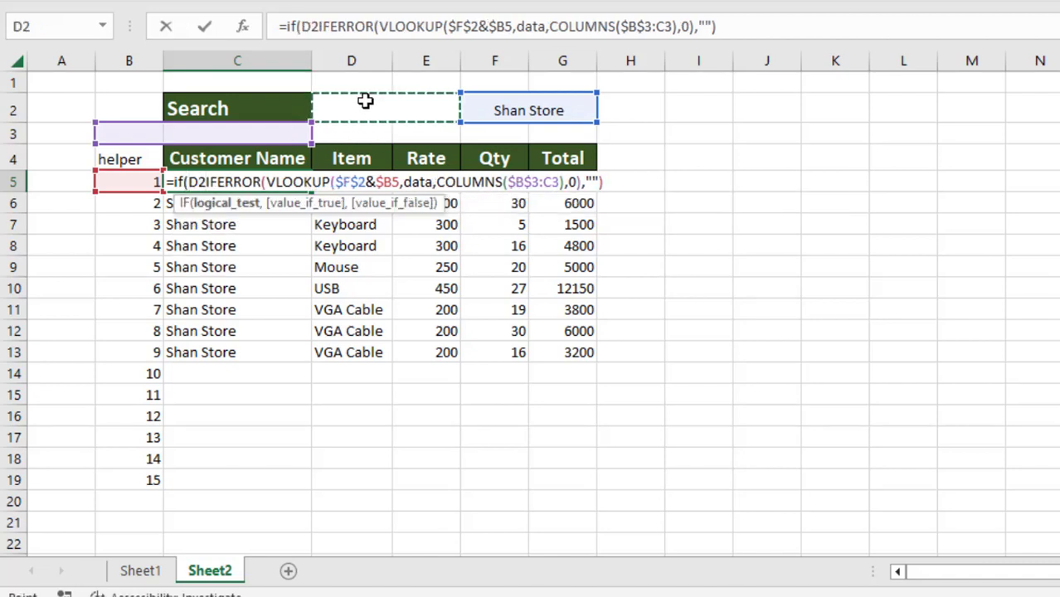
key(F4)
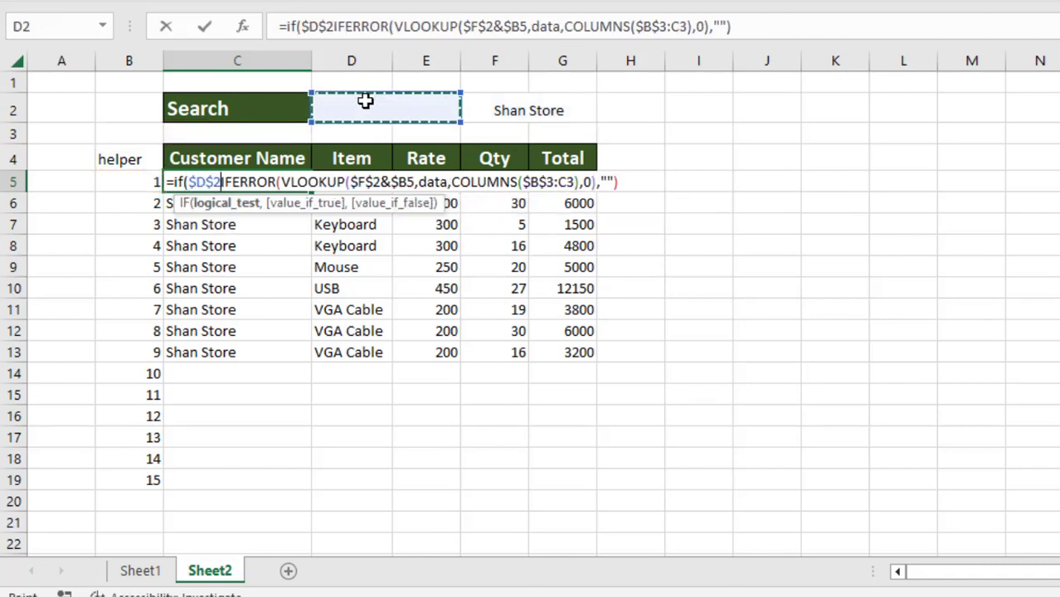
text(="")
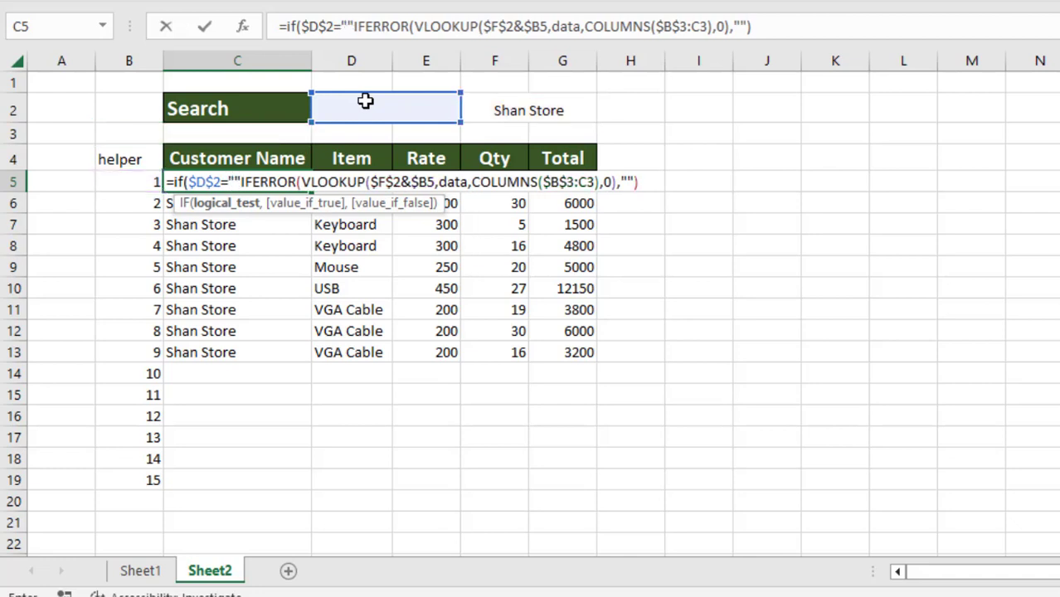
text(,"")
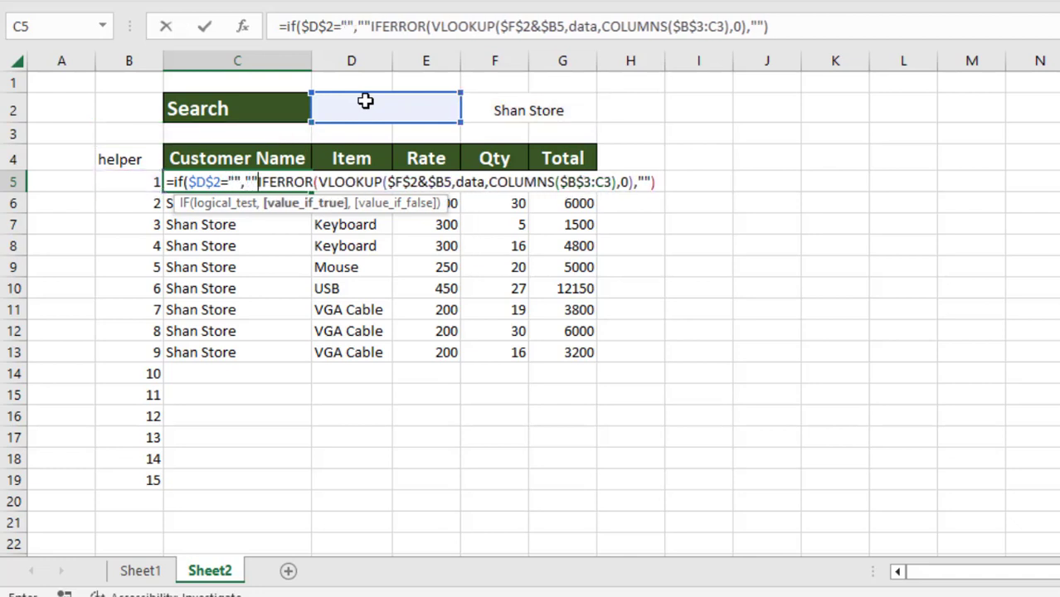
text(,)
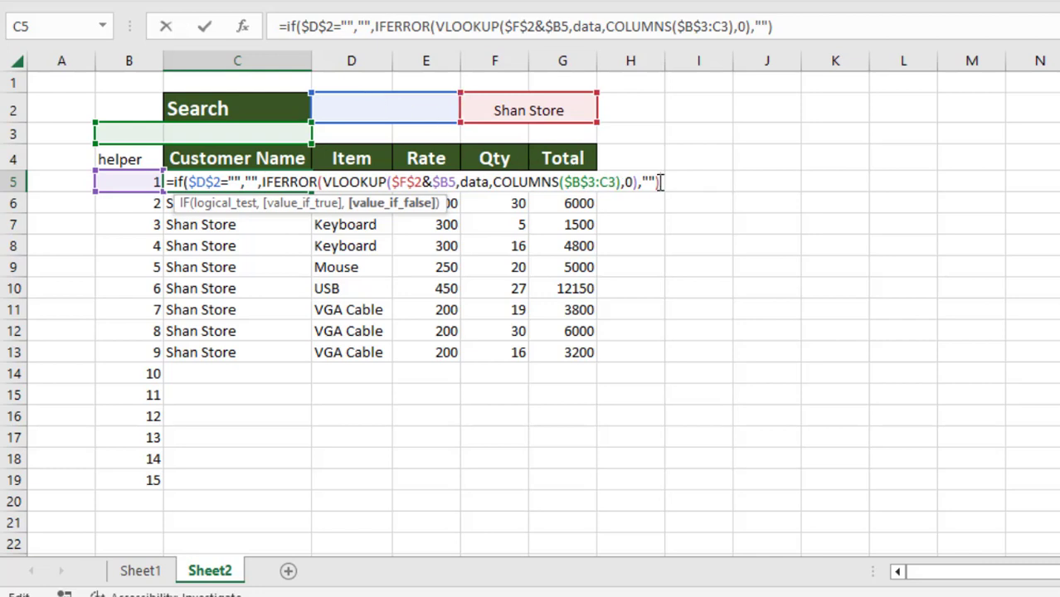
text())
key(Return)
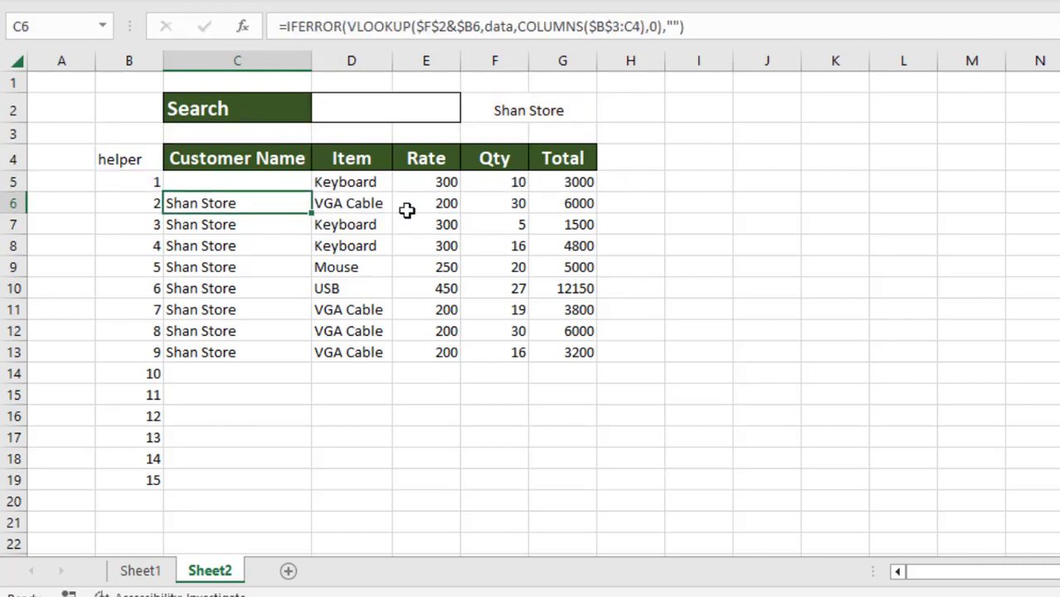
Fill the C5 IF formula through the range C5:G19 and enter "u" in the search cell D2.
click(279, 183)
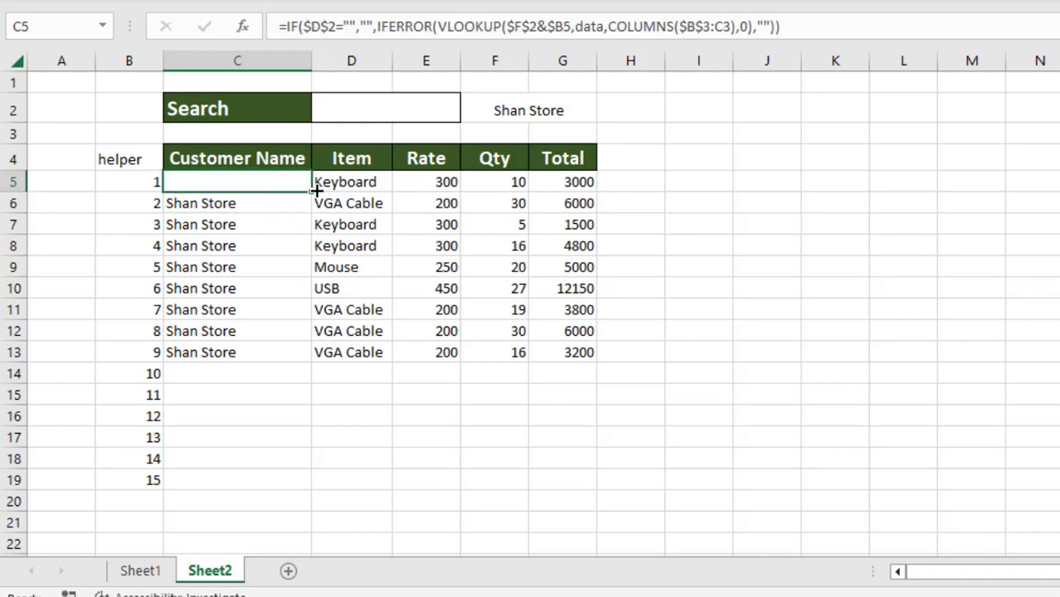
drag(315, 190, 560, 484)
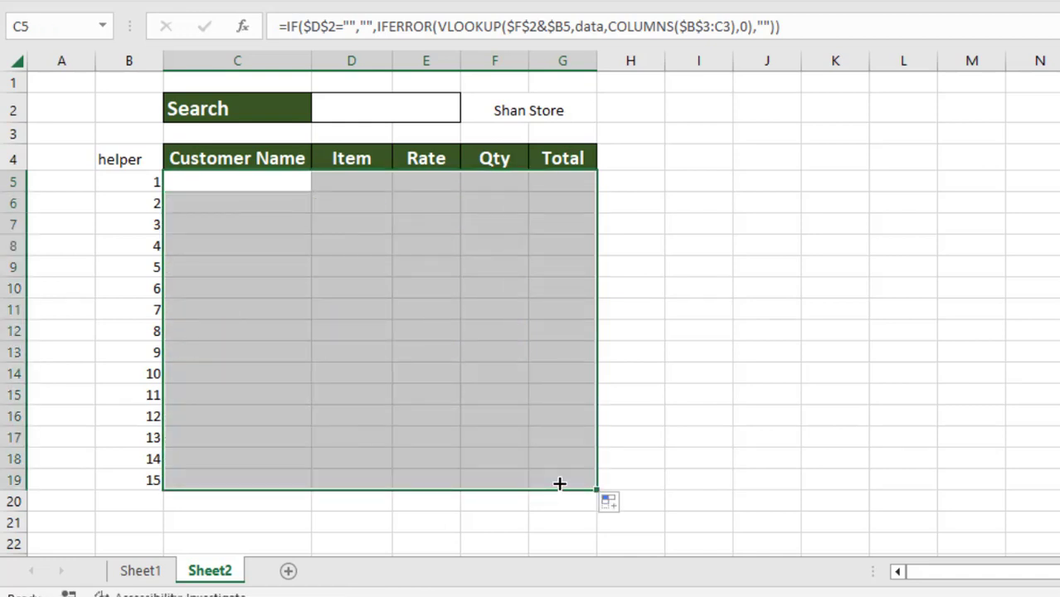
click(372, 117)
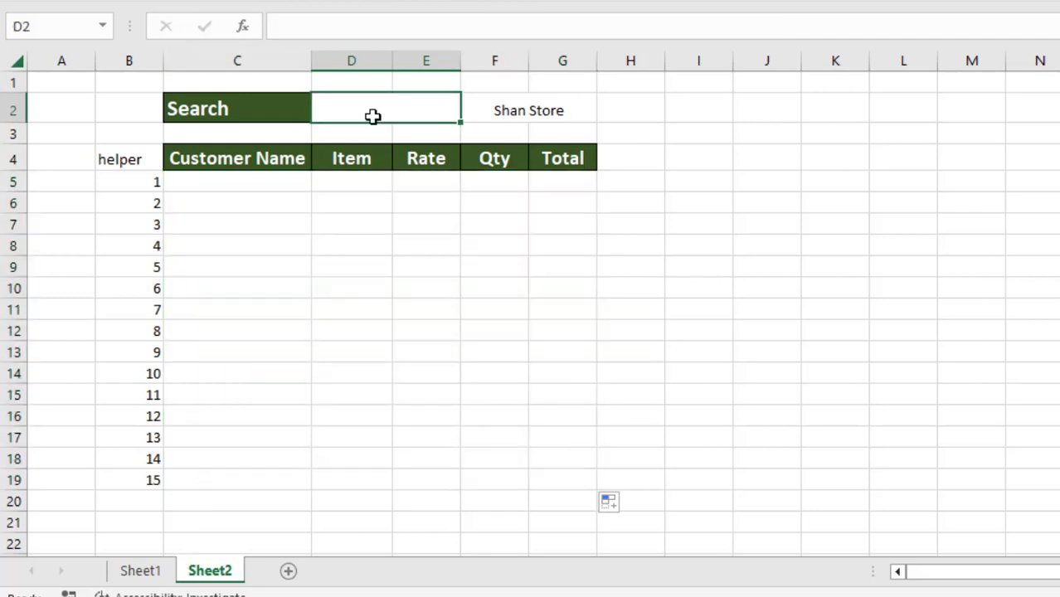
text(u)
key(Return)
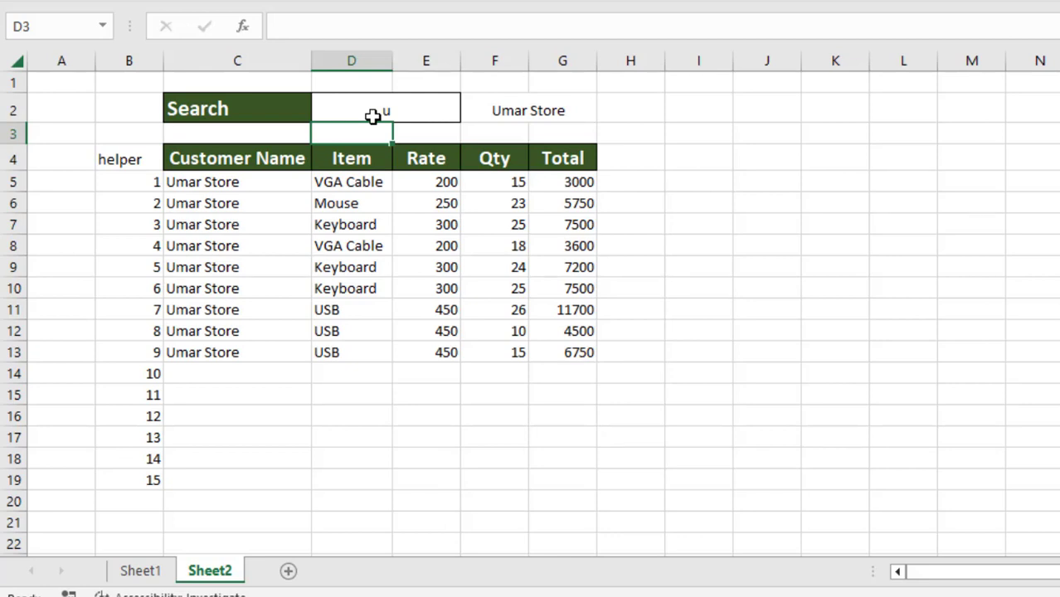
Hide the helper column text in B4:B19 and the lookup result in F2 by giving them a white font colour.
drag(133, 162, 143, 475)
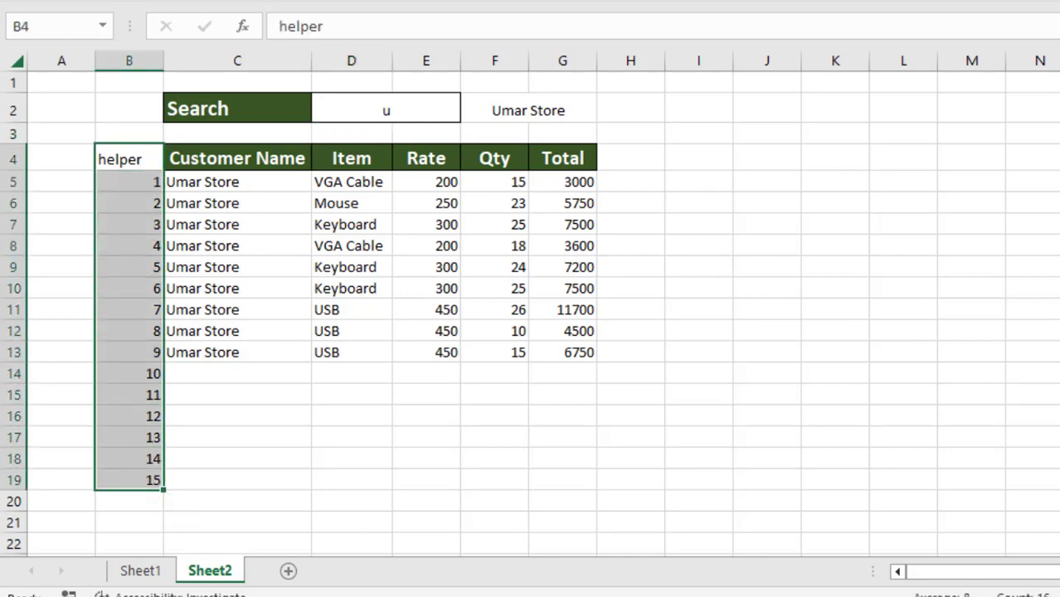
click(329, 1)
click(313, 33)
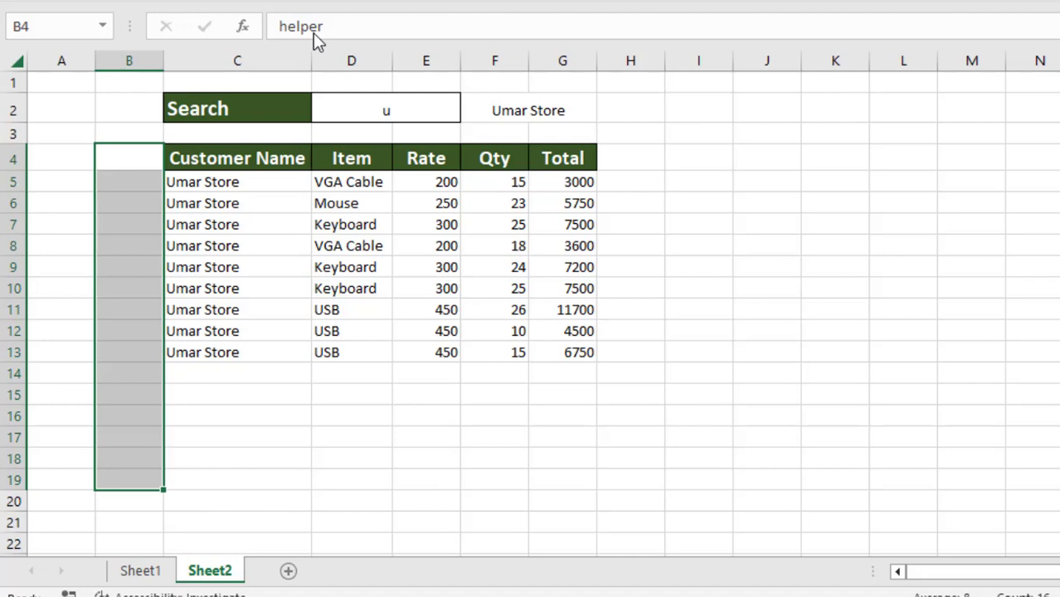
click(511, 108)
key(Delete)
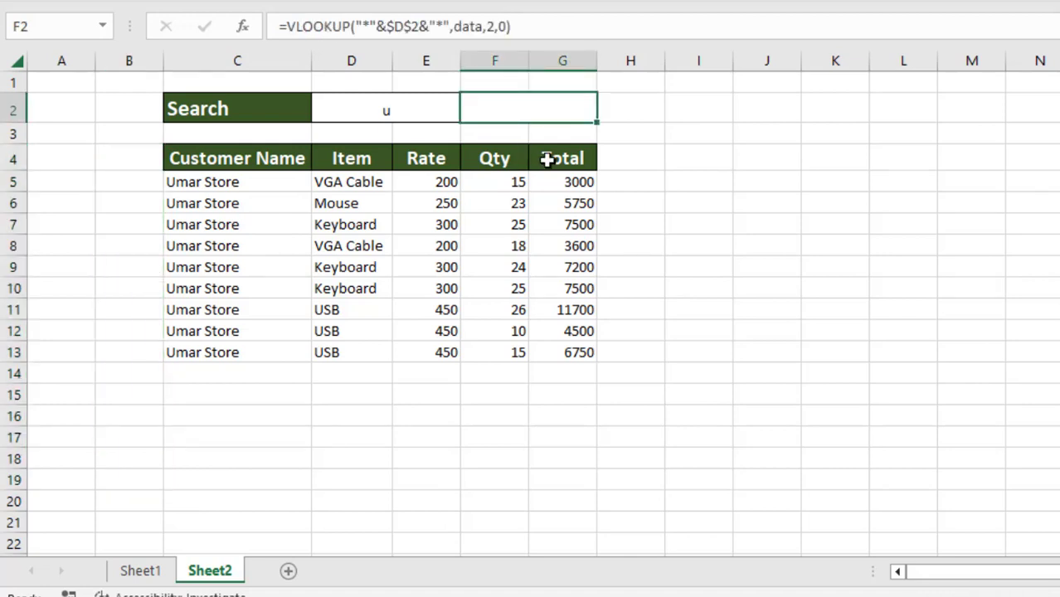
click(720, 244)
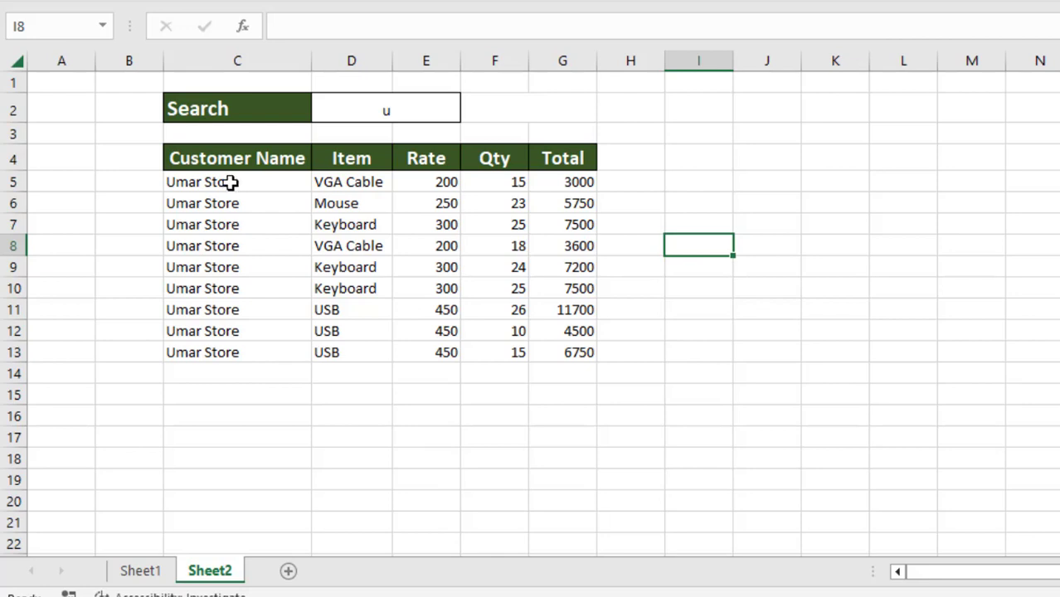
Create a new conditional formatting rule for C5:G19 that formats only cells containing No Blanks.
drag(244, 183, 560, 480)
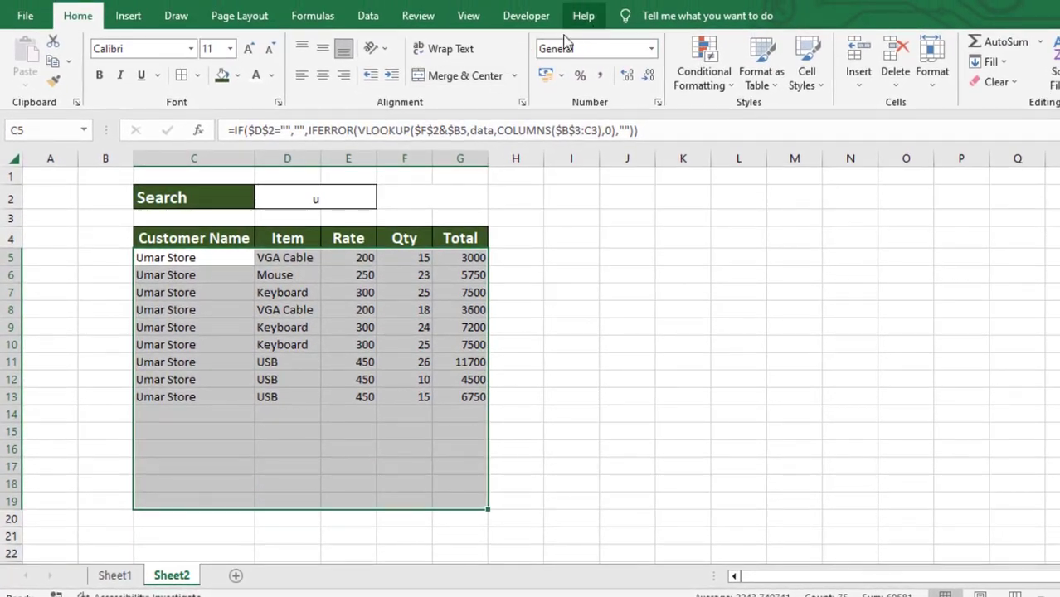
click(710, 88)
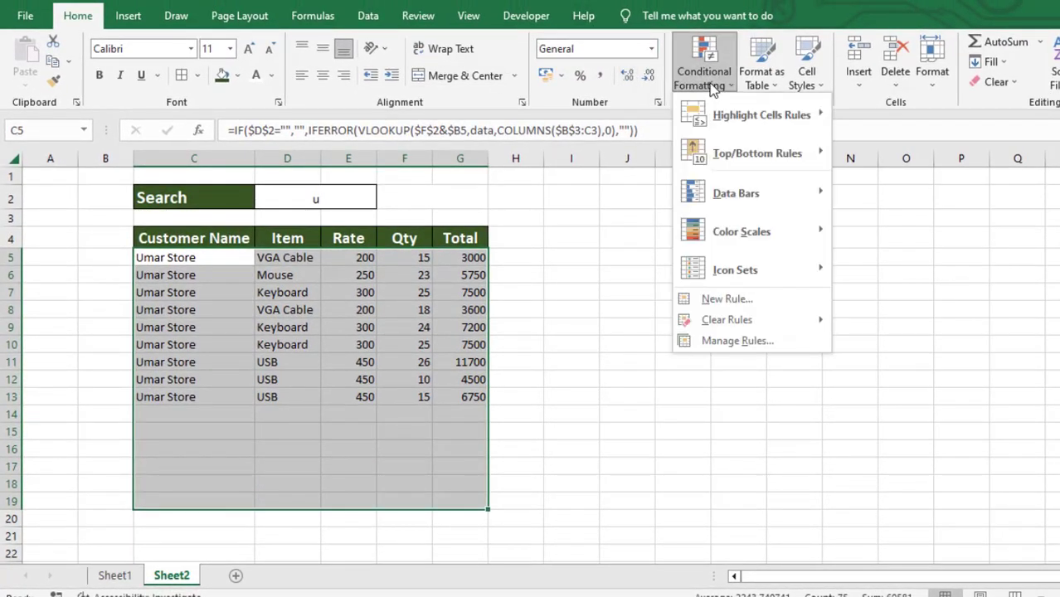
click(712, 302)
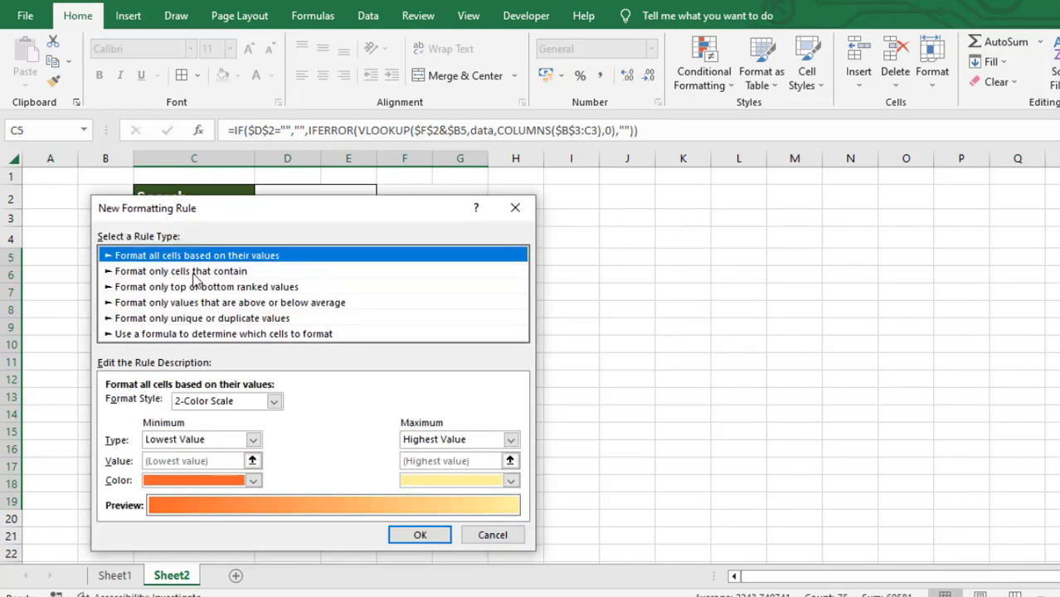
click(213, 273)
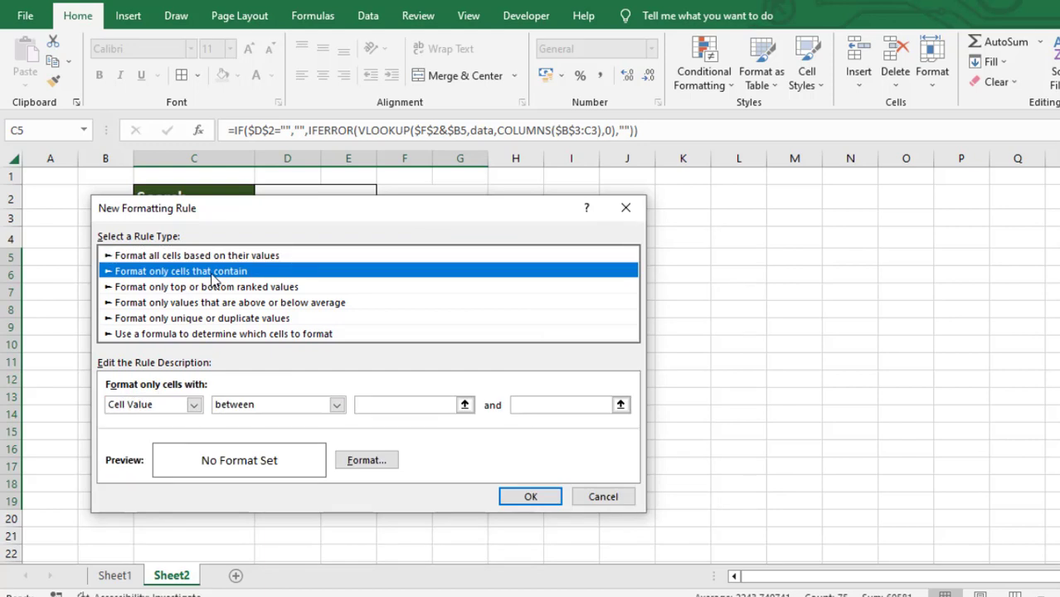
click(193, 405)
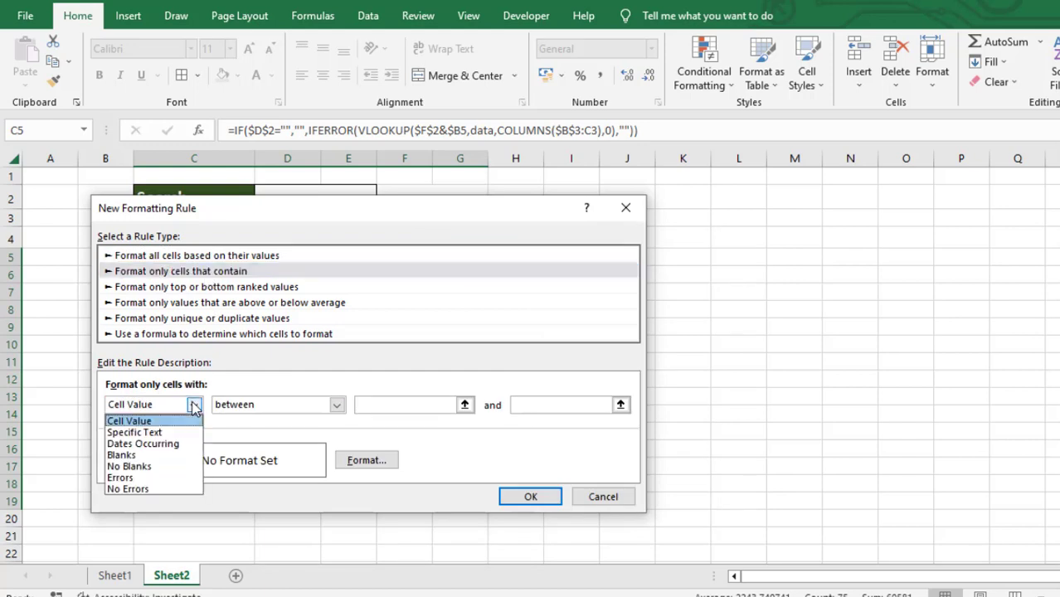
click(150, 467)
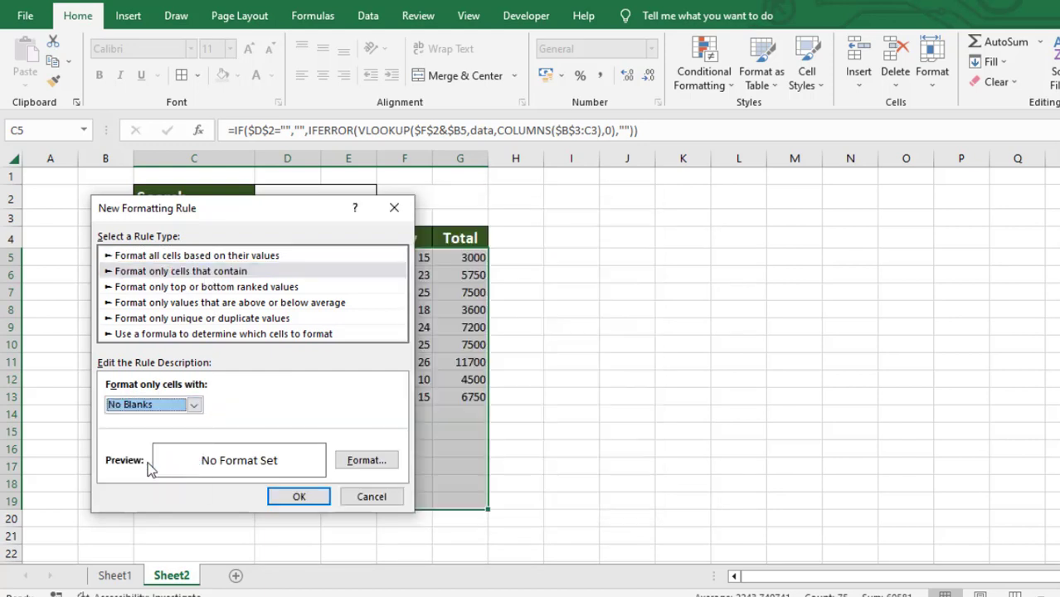
Give the No Blanks rule an outline border format and apply it to the results range.
click(367, 462)
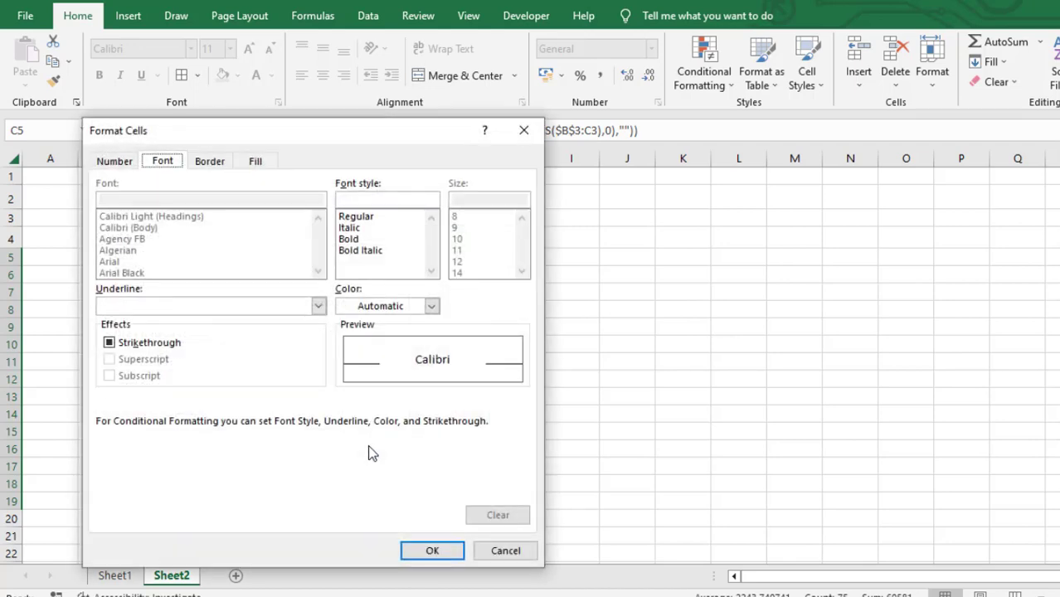
click(212, 161)
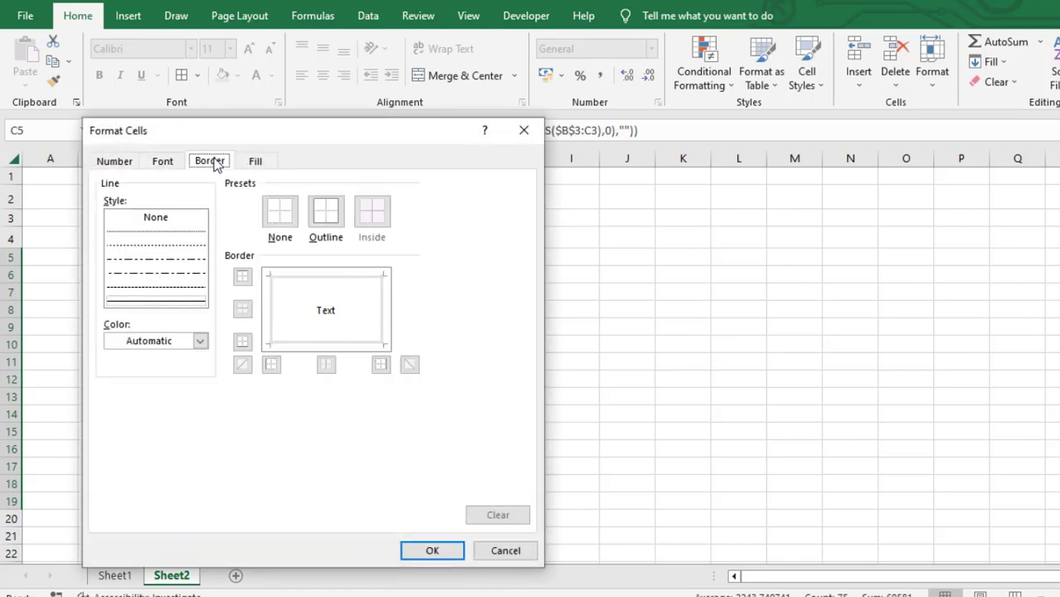
click(332, 232)
click(418, 545)
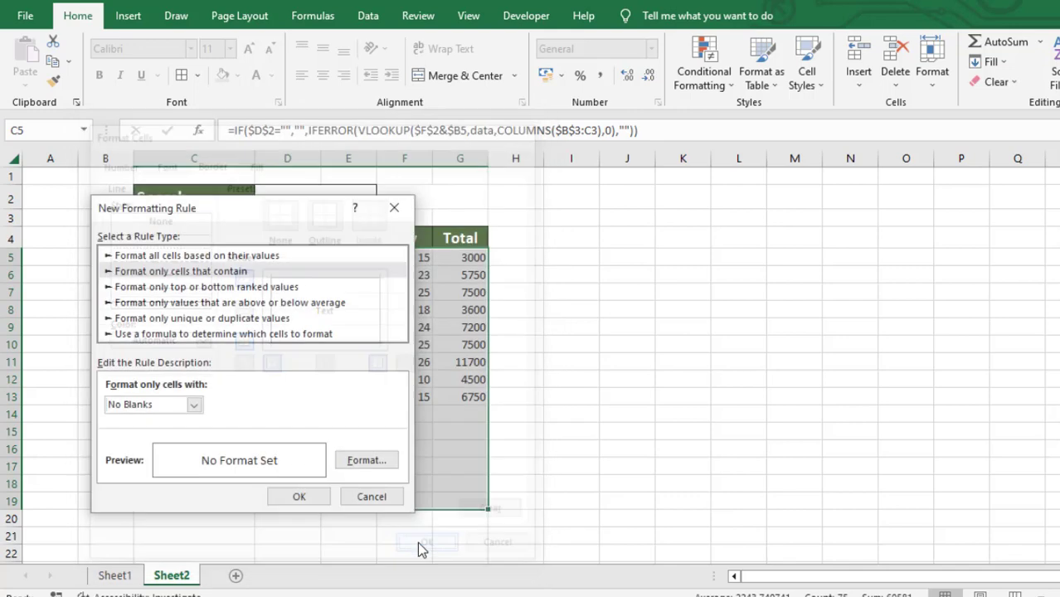
click(297, 496)
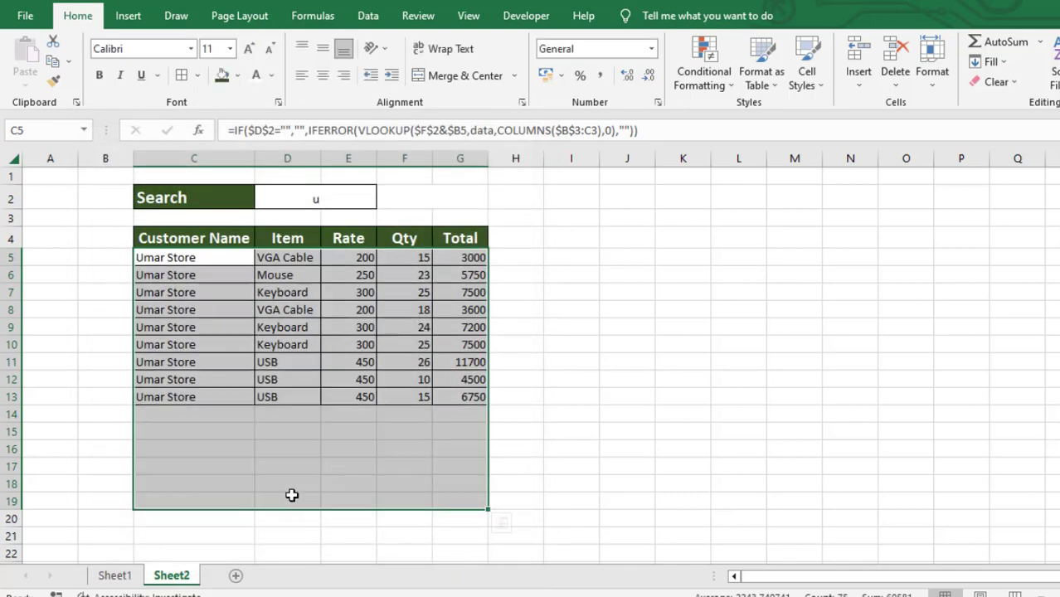
click(312, 460)
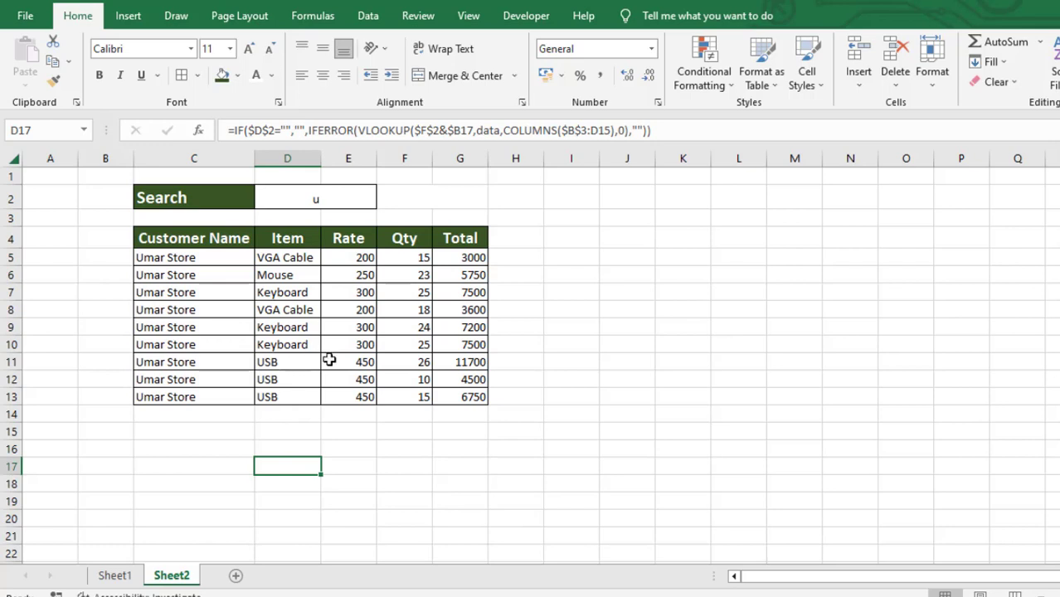
Turn off the gridlines on Sheet2.
click(470, 16)
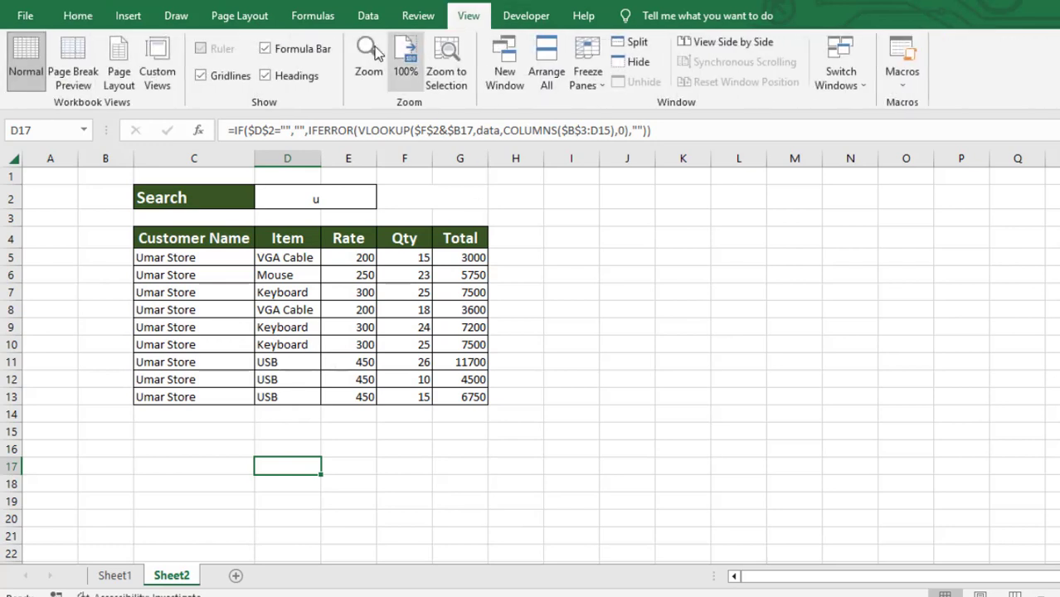
click(202, 77)
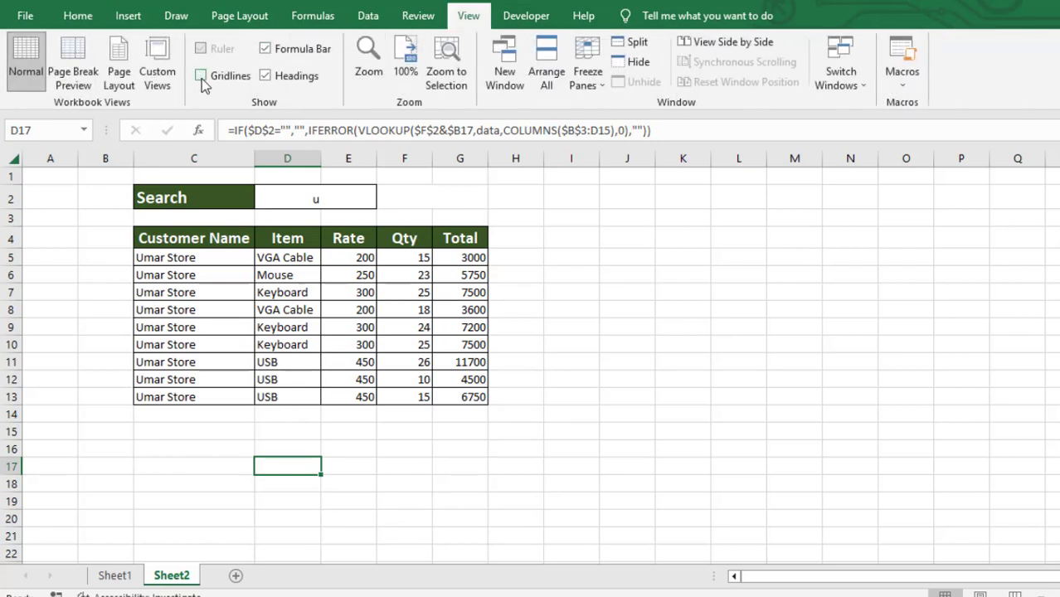
click(564, 398)
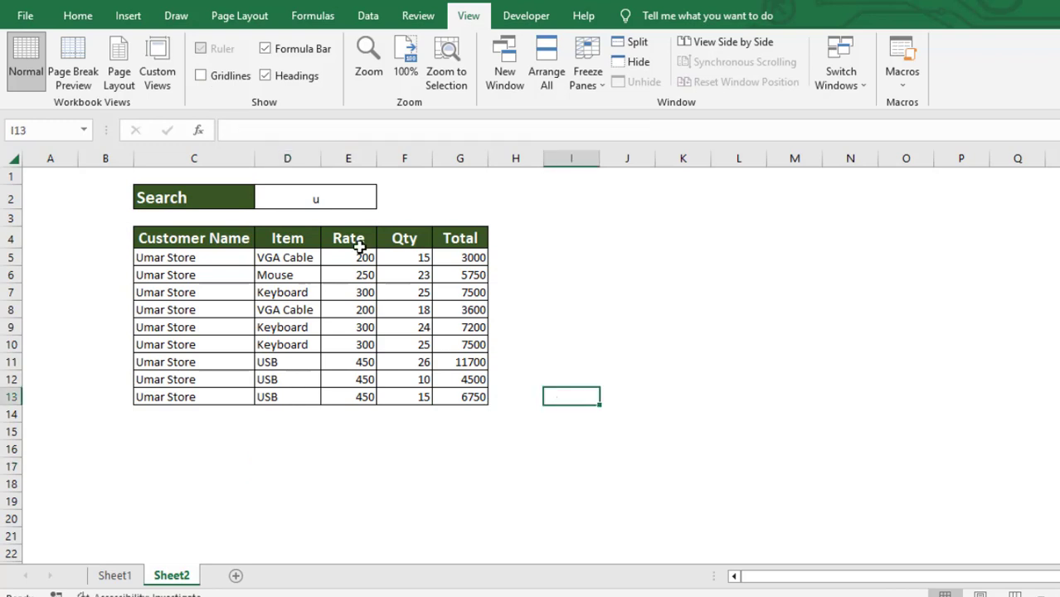
Test the formatted search box by entering "f" in the search cell D2.
click(331, 207)
text(f)
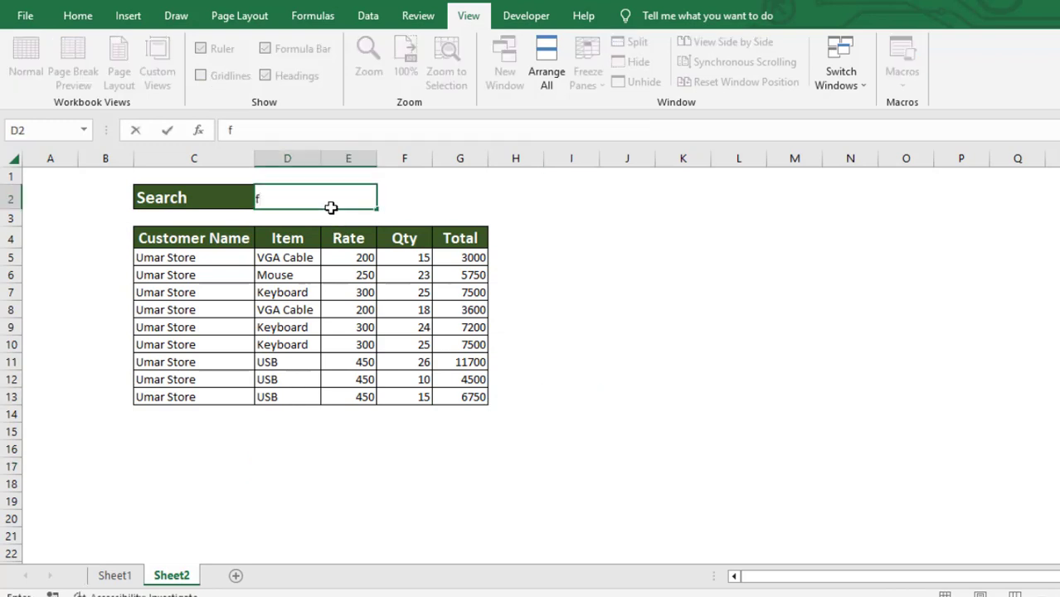
key(Return)
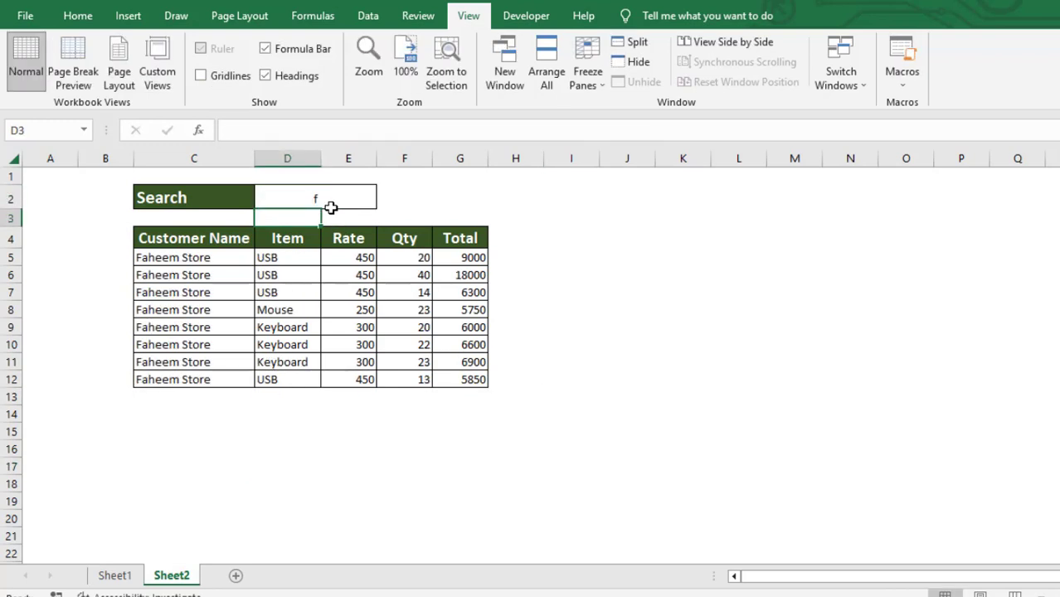